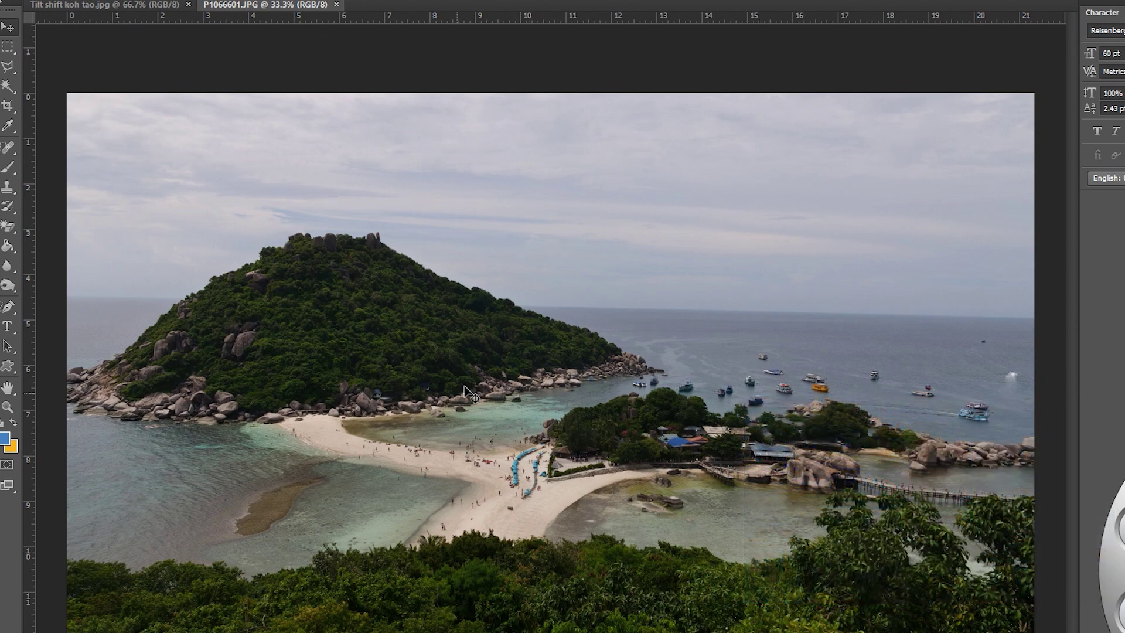
Step: Compare the finished image Tilt shift koh tao.jpg with the original photo P1066601.JPG, ending on the original
{"action": "left_click", "coordinate": [129, 7]}
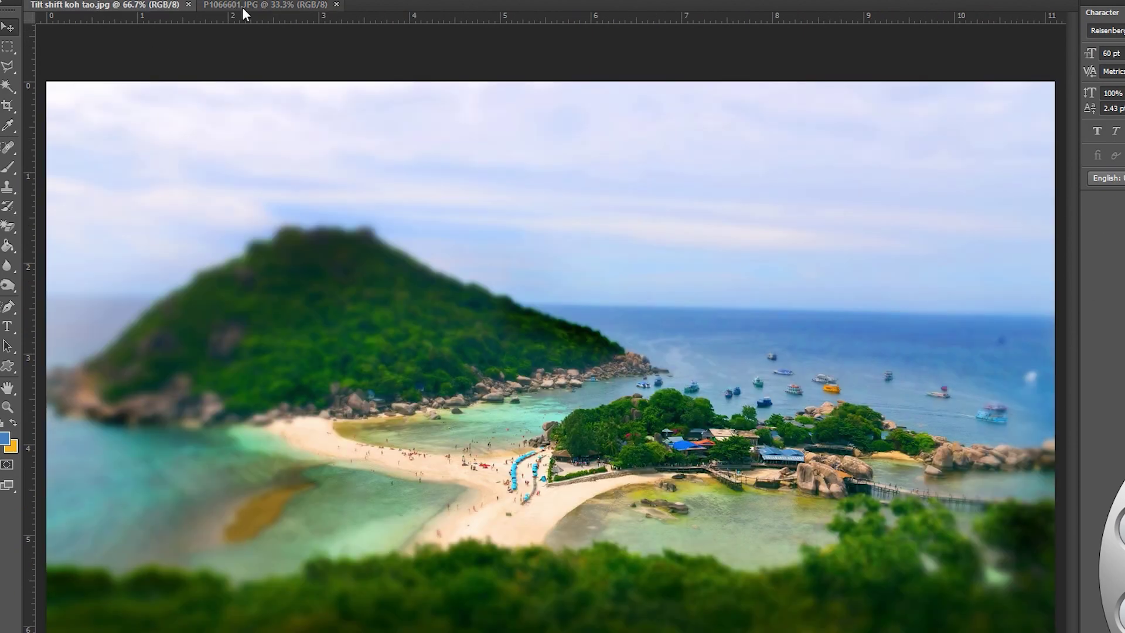
{"action": "left_click", "coordinate": [241, 8]}
{"action": "left_click", "coordinate": [123, 6]}
{"action": "left_click", "coordinate": [252, 7]}
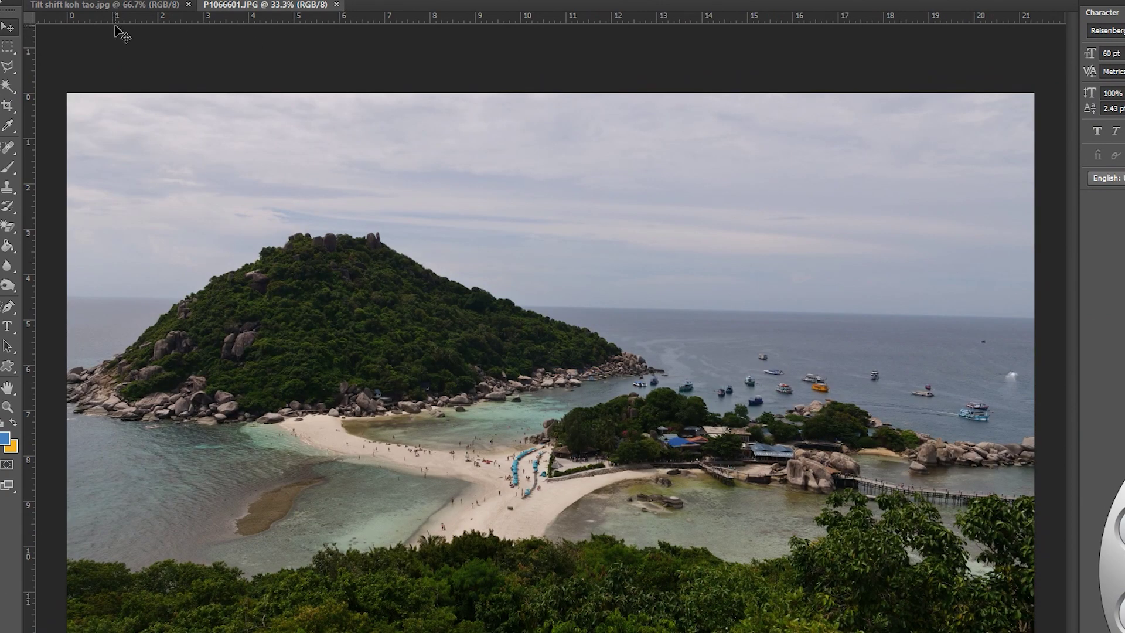
{"action": "left_click", "coordinate": [115, 7]}
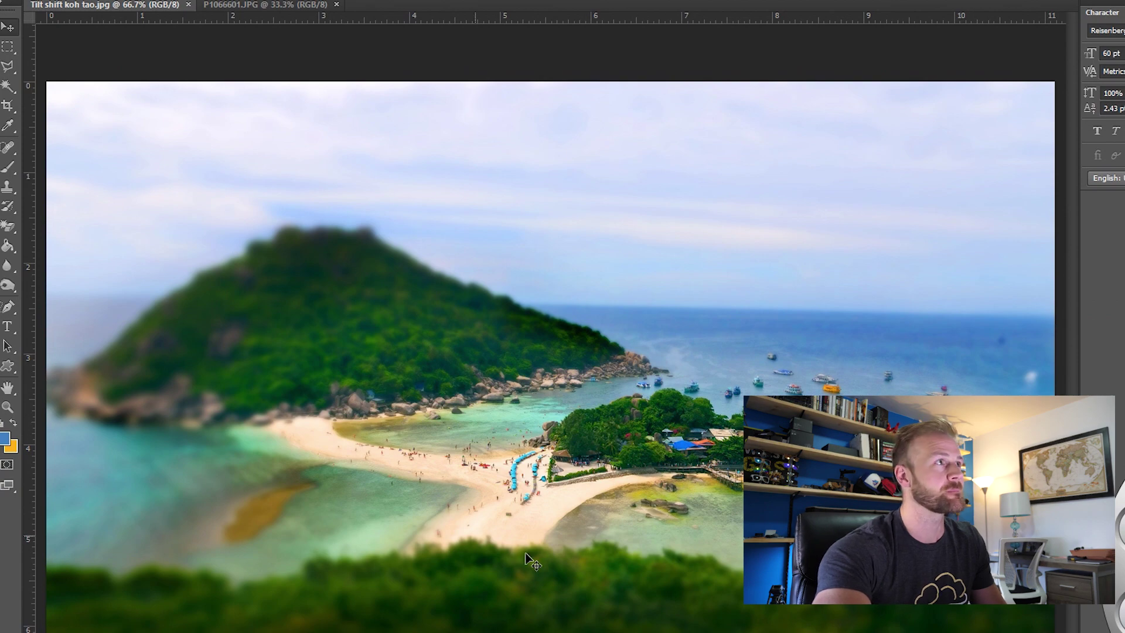
{"action": "left_click", "coordinate": [268, 7]}
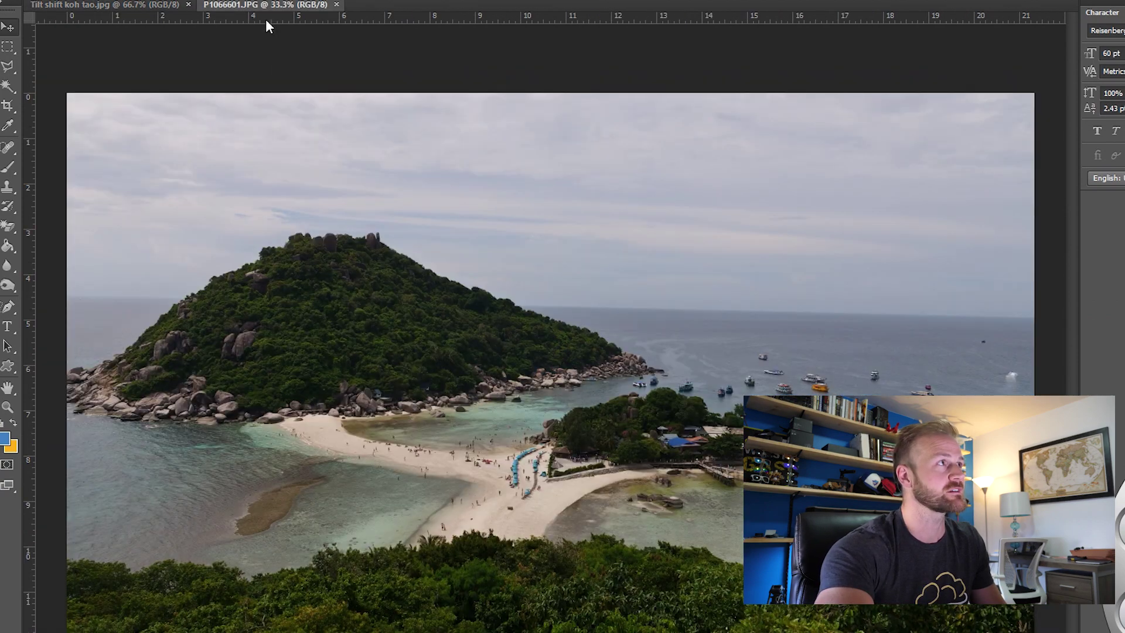
{"action": "left_click", "coordinate": [125, 6]}
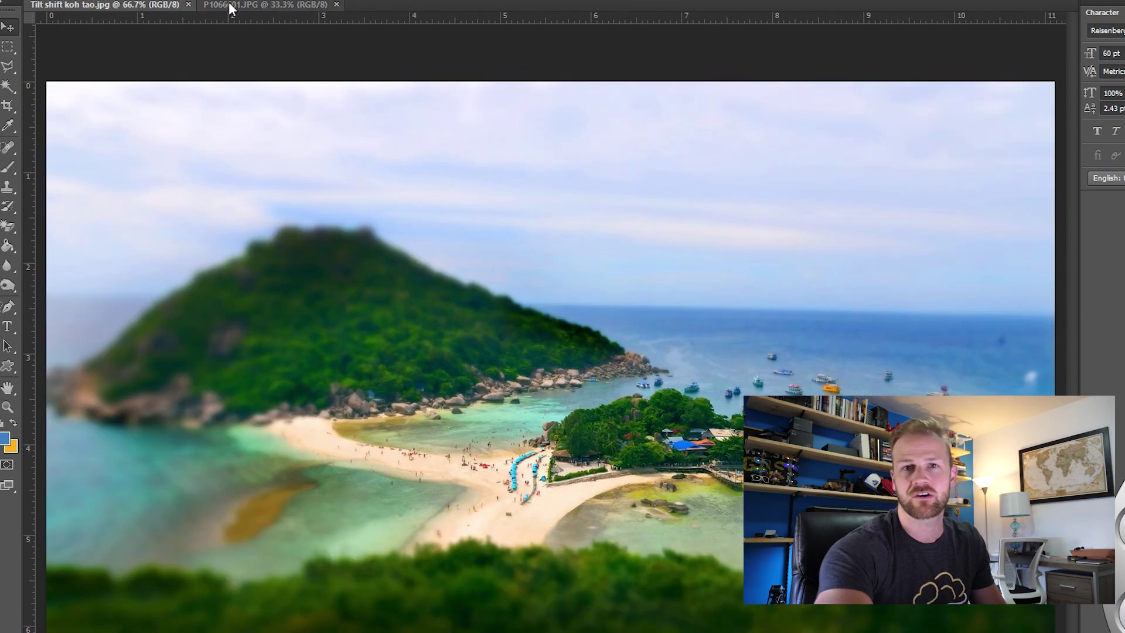
{"action": "left_click", "coordinate": [230, 7]}
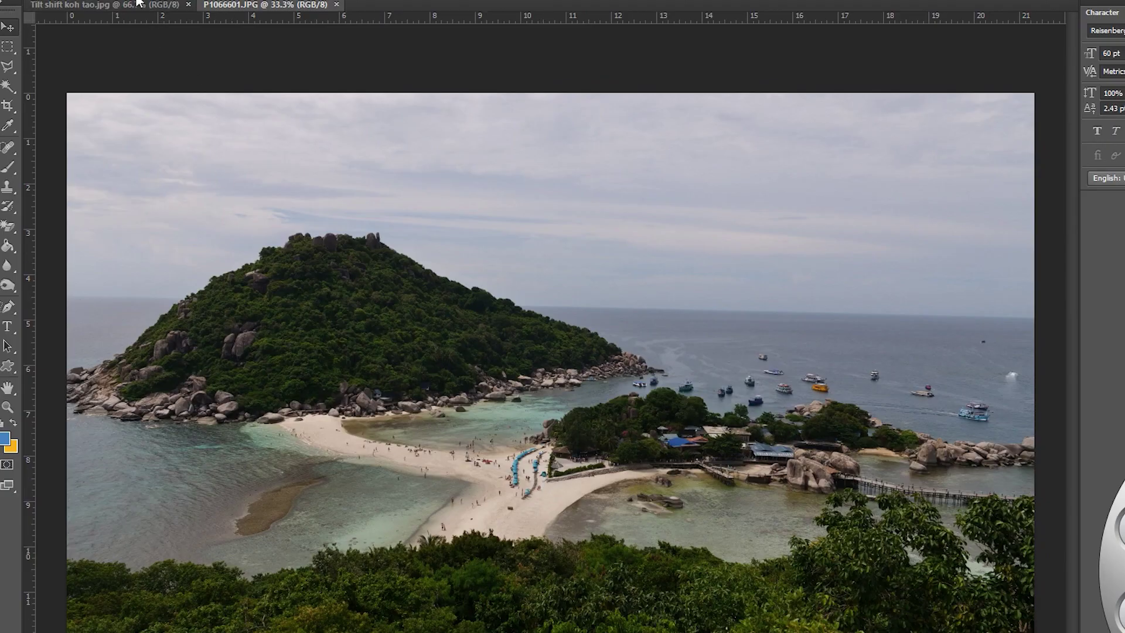
{"action": "left_click", "coordinate": [127, 9]}
{"action": "left_click", "coordinate": [237, 7]}
{"action": "left_click", "coordinate": [154, 6]}
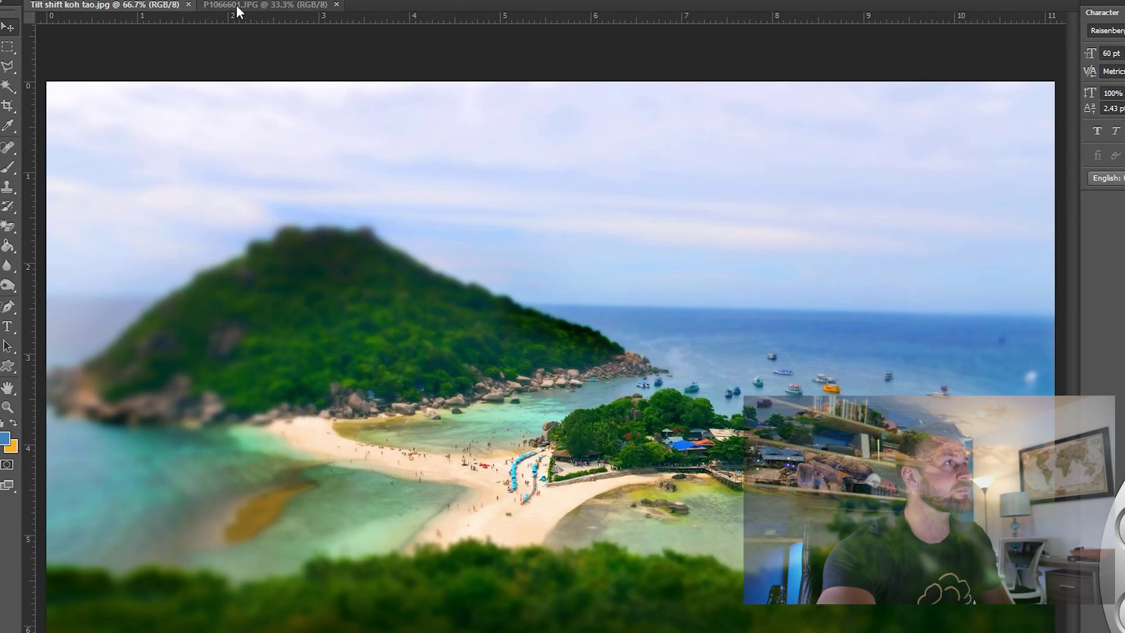
{"action": "left_click", "coordinate": [237, 6]}
{"action": "left_click", "coordinate": [144, 5]}
{"action": "left_click", "coordinate": [254, 7]}
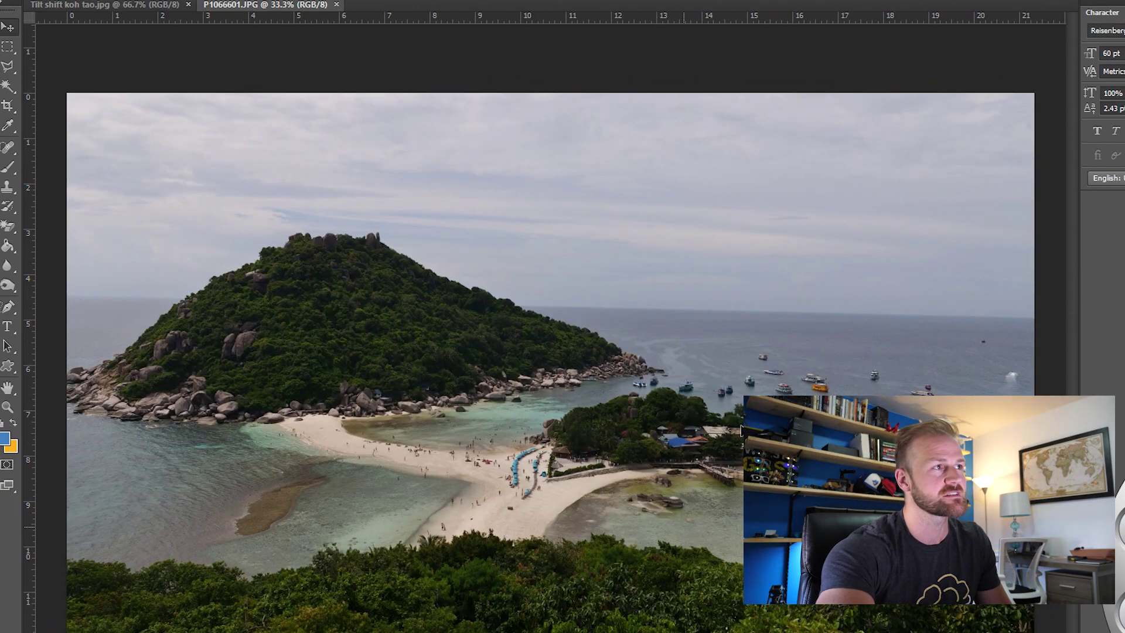
{"action": "left_click", "coordinate": [141, 5]}
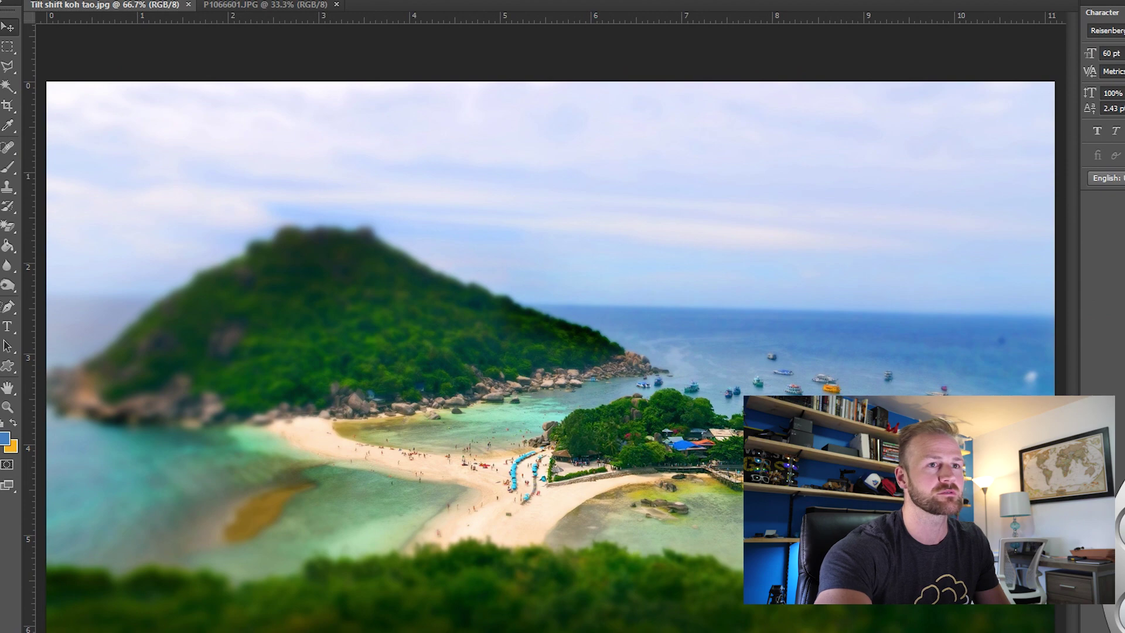
{"action": "left_click", "coordinate": [257, 6]}
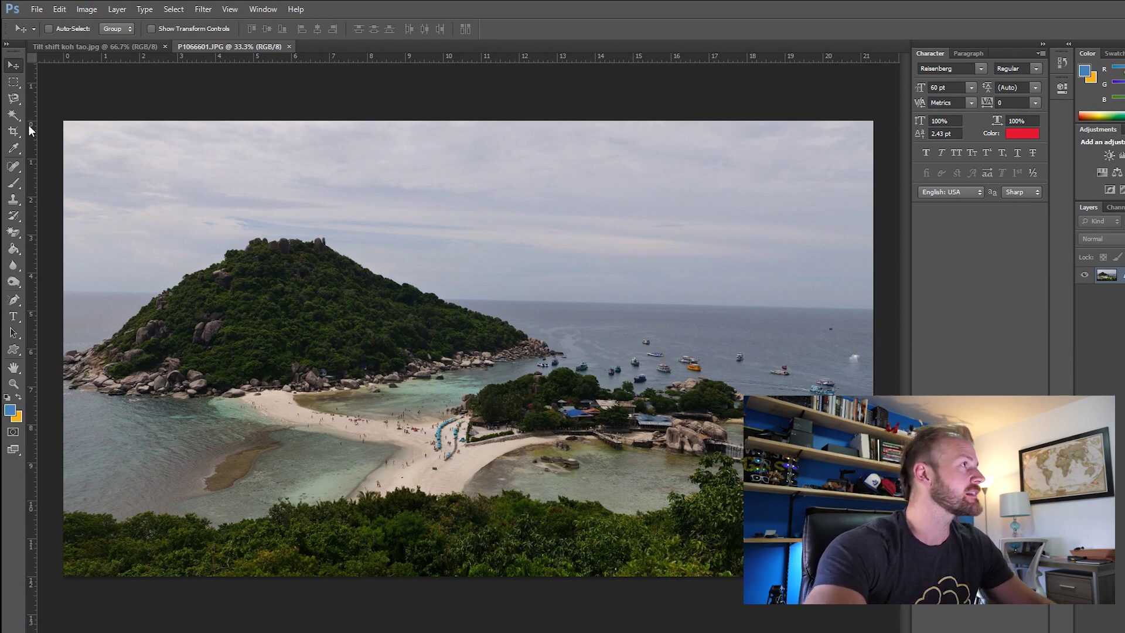
Step: Activate the Polygonal Lasso tool and set its feather to 80 px
{"action": "left_click", "coordinate": [14, 85]}
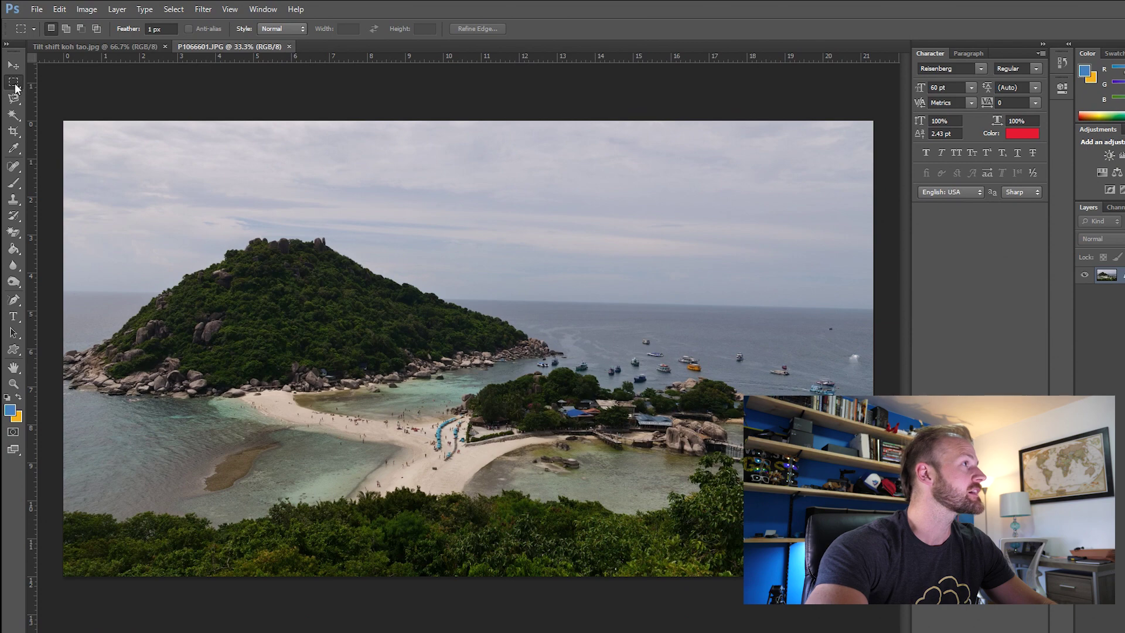
{"action": "left_click", "coordinate": [14, 99]}
{"action": "left_click_drag", "start_coordinate": [164, 29], "coordinate": [91, 23]}
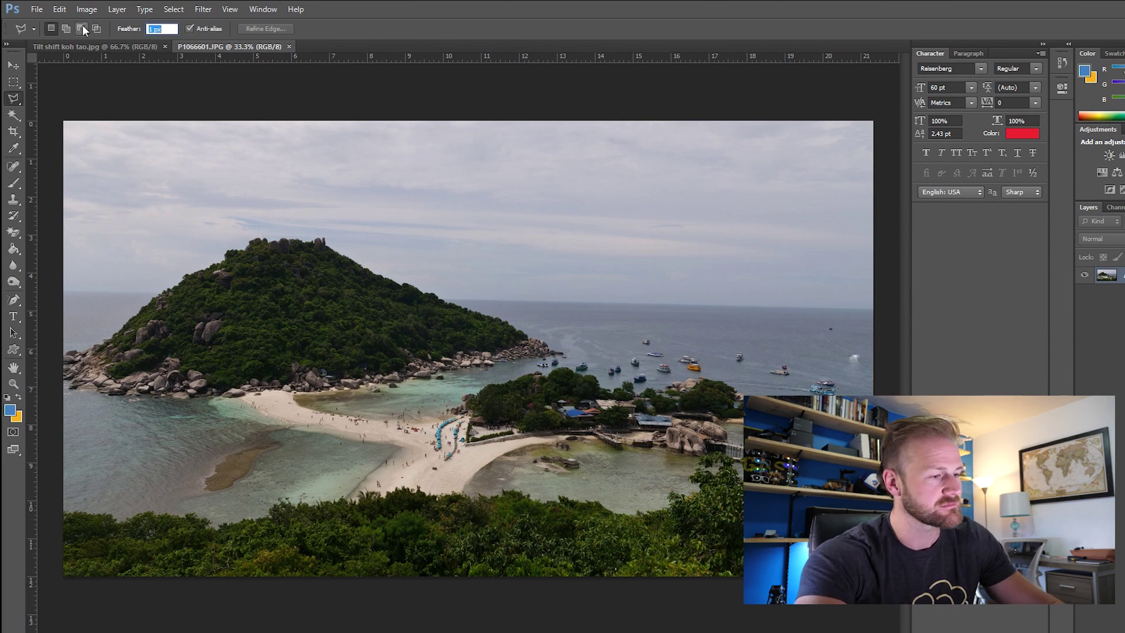
{"action": "type", "text": "80"}
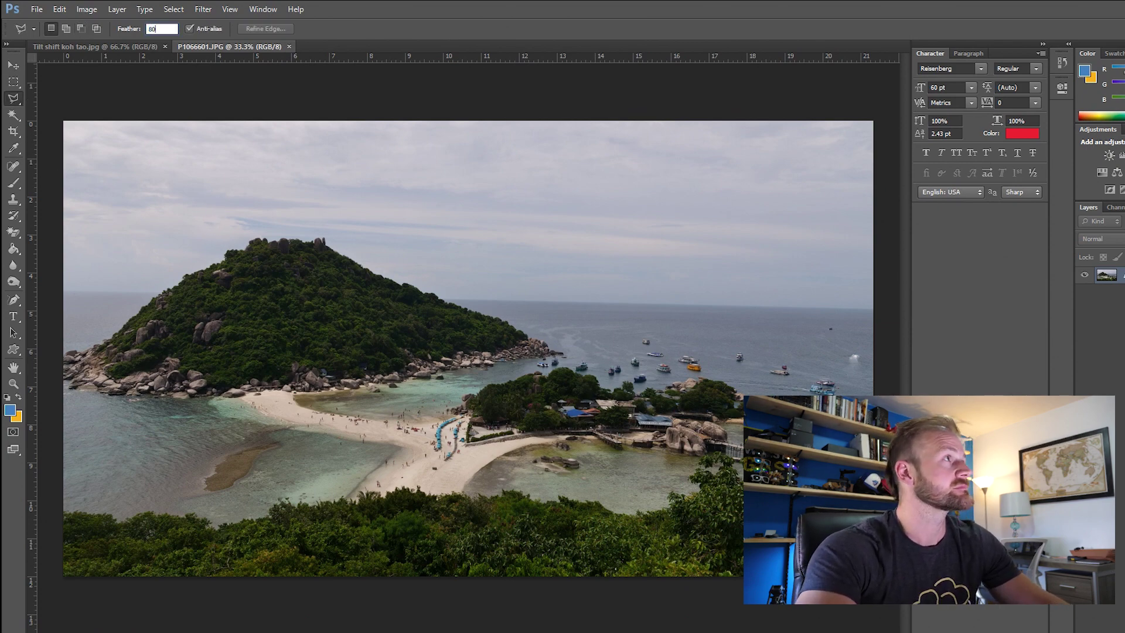
{"action": "key", "text": "Return"}
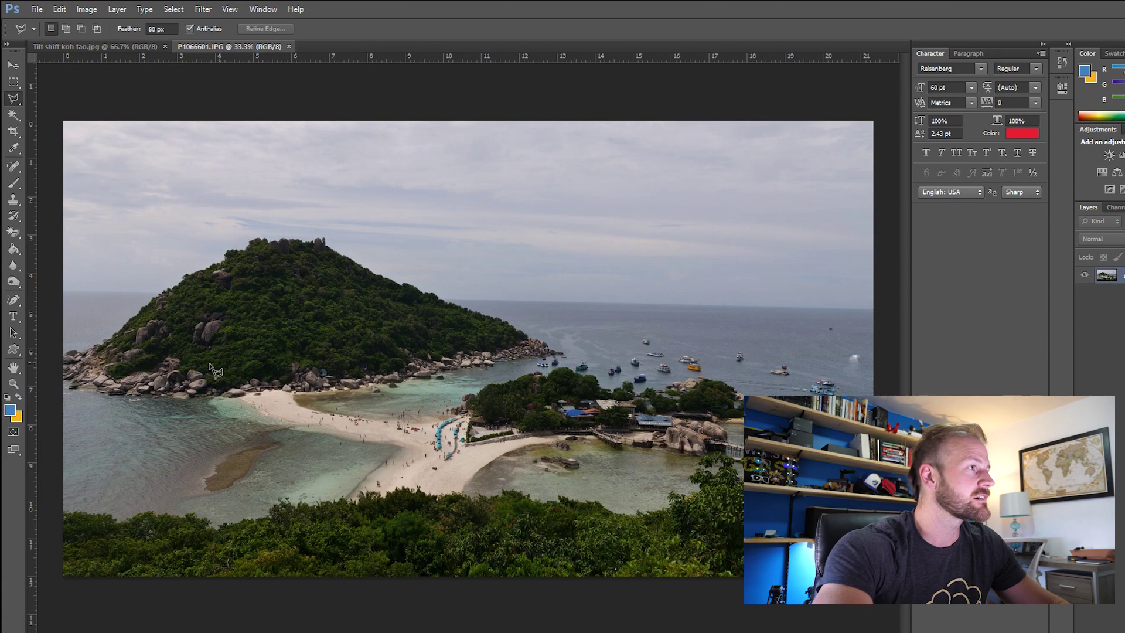
Step: Draw a closed lasso selection around the sandbar, shallow water, village islet and nearby boats in the middle of the photo
{"action": "left_click", "coordinate": [196, 397]}
{"action": "left_click", "coordinate": [326, 376]}
{"action": "left_click", "coordinate": [376, 377]}
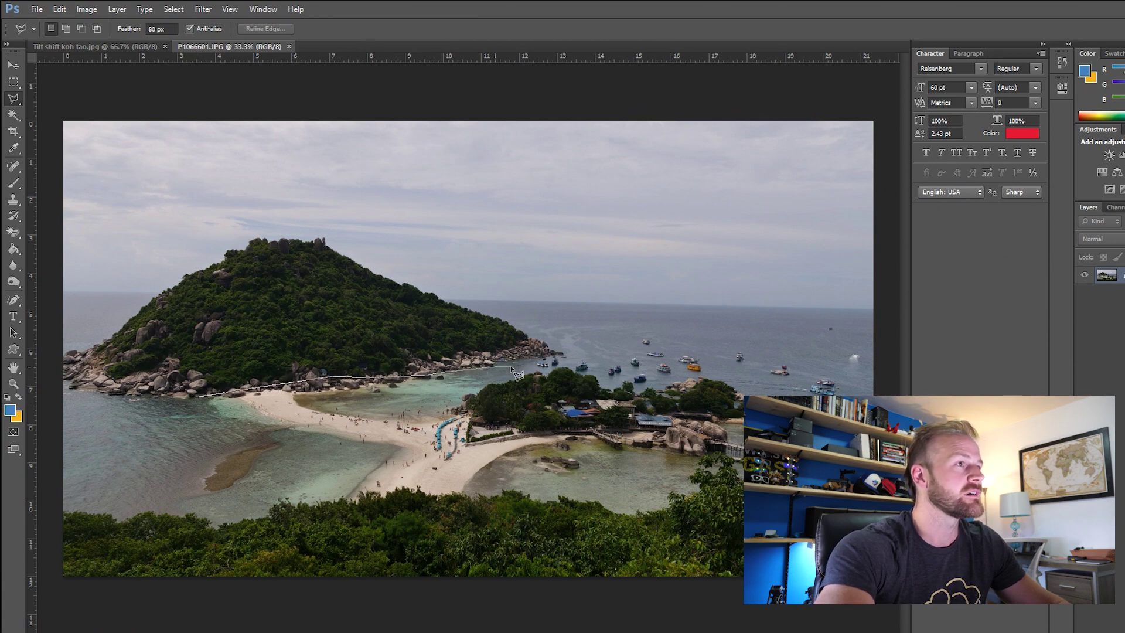
{"action": "left_click", "coordinate": [534, 362]}
{"action": "left_click", "coordinate": [658, 359]}
{"action": "left_click", "coordinate": [680, 349]}
{"action": "left_click", "coordinate": [714, 448]}
{"action": "left_click", "coordinate": [694, 463]}
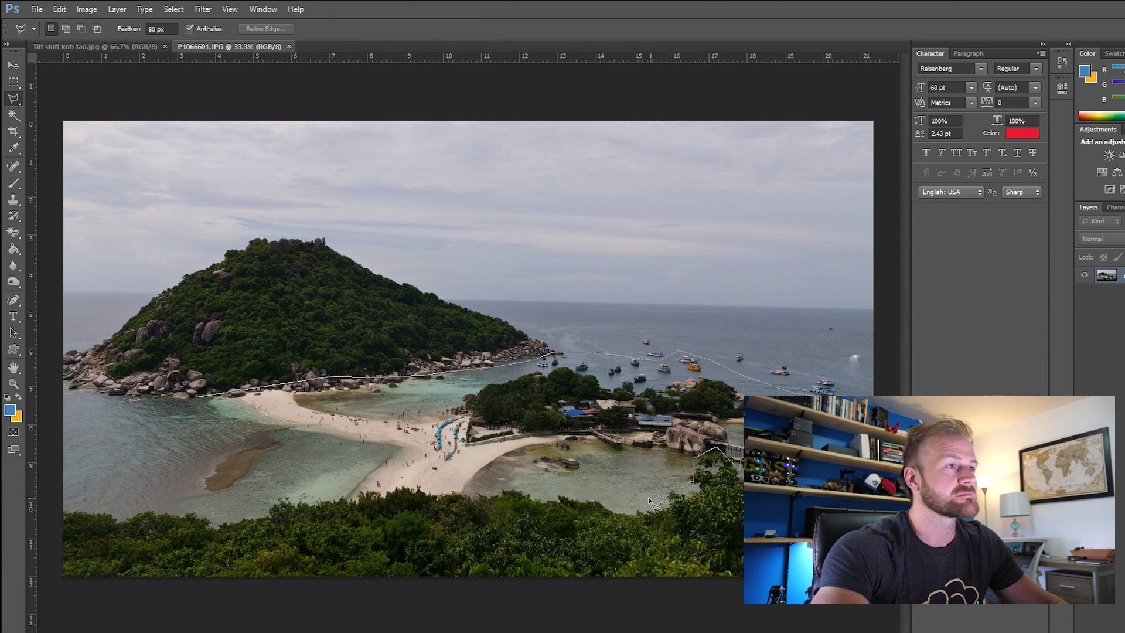
{"action": "left_click", "coordinate": [472, 478]}
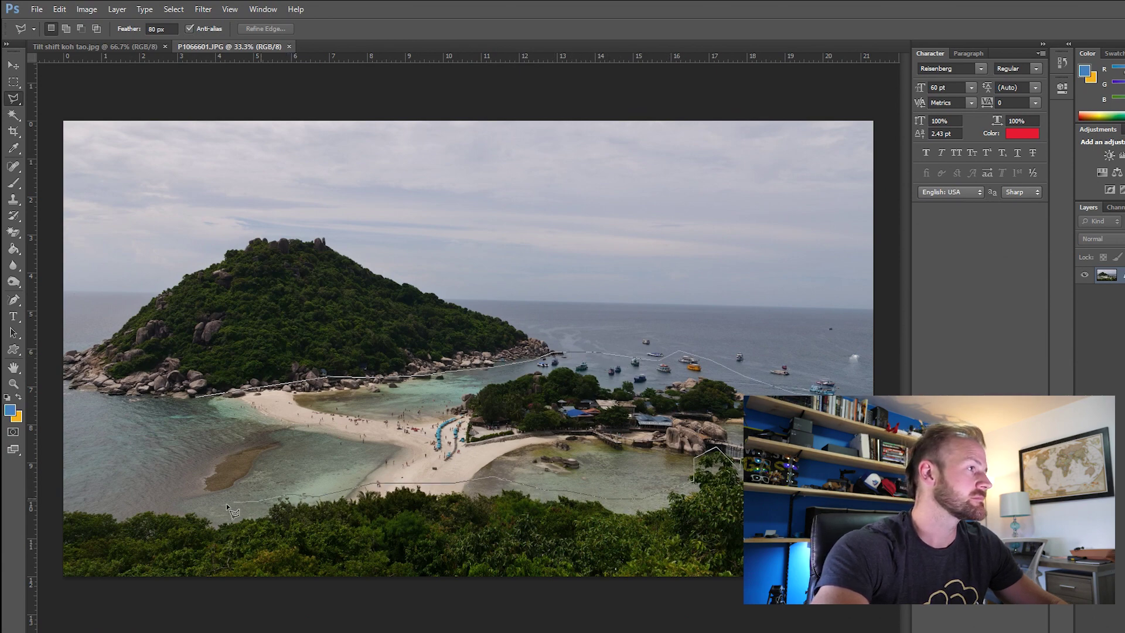
{"action": "left_click", "coordinate": [140, 472]}
{"action": "left_click", "coordinate": [175, 434]}
{"action": "left_click", "coordinate": [178, 405]}
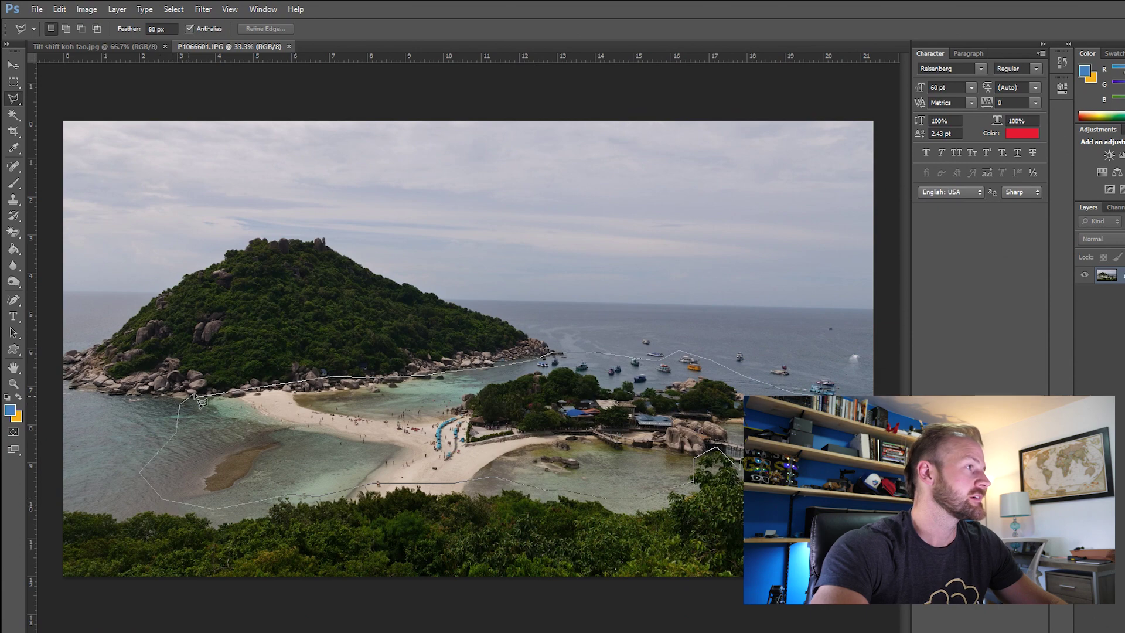
{"action": "left_click", "coordinate": [200, 399]}
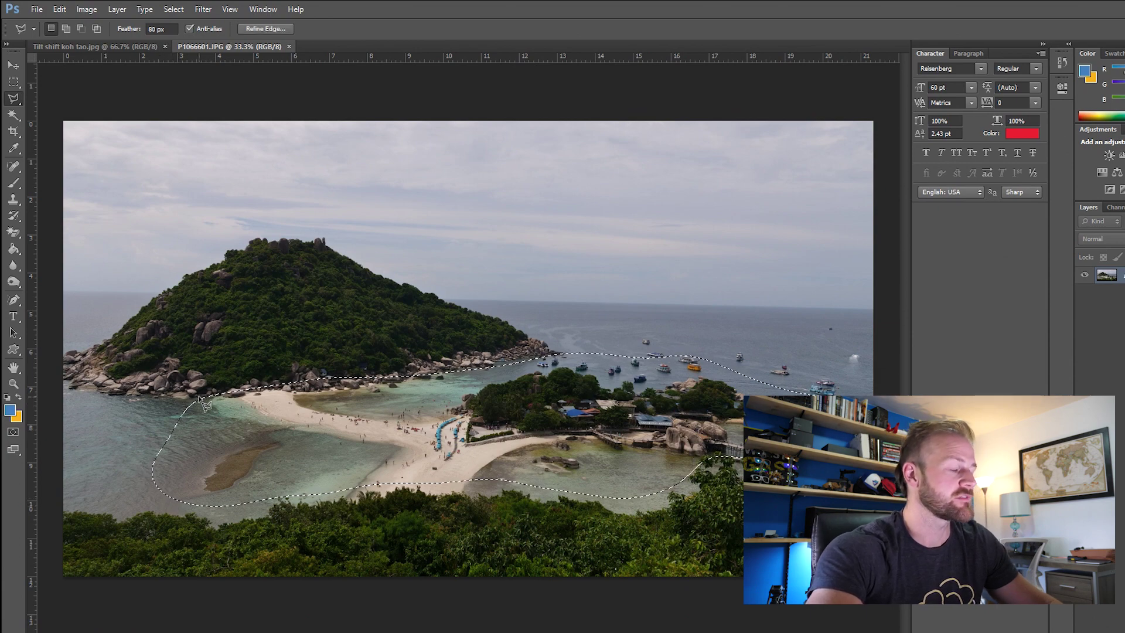
Step: Invert the selection and apply a Gaussian Blur with a radius of 3.9 pixels to everything outside the beach area
{"action": "key", "text": "ctrl+shift+i"}
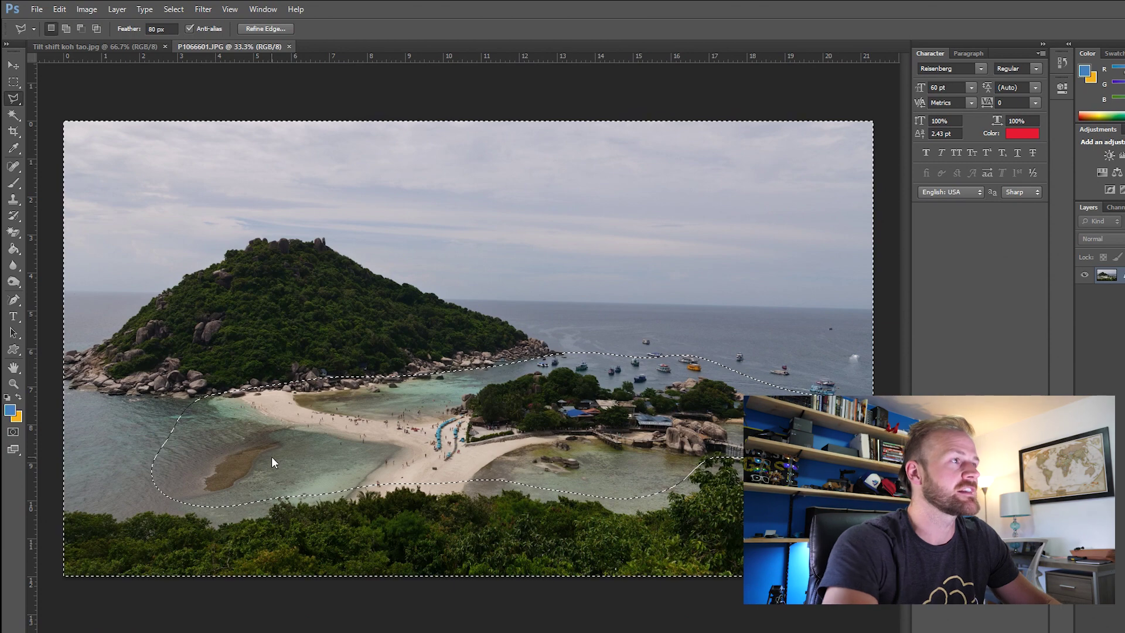
{"action": "left_click", "coordinate": [203, 9]}
{"action": "mouse_move", "coordinate": [227, 138]}
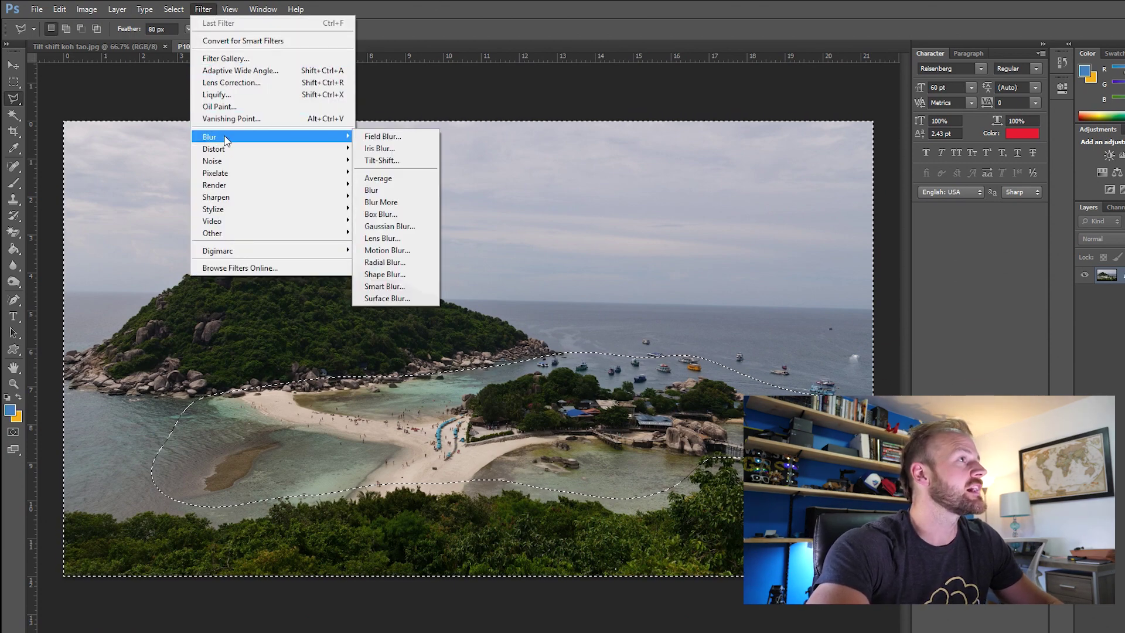
{"action": "left_click", "coordinate": [390, 226]}
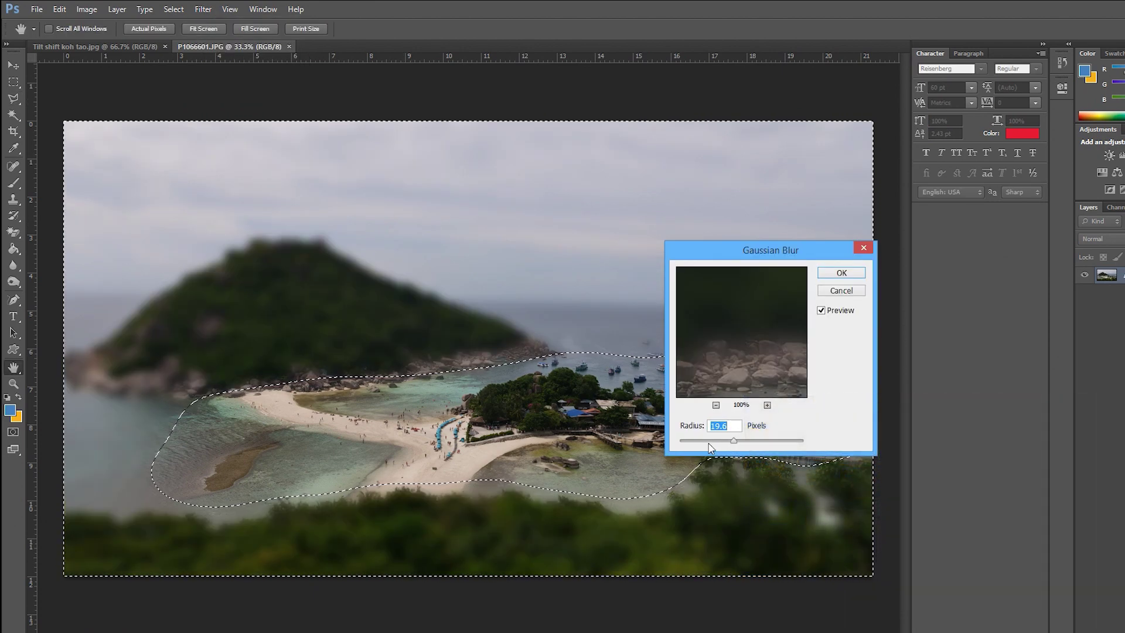
{"action": "mouse_move", "coordinate": [706, 441]}
{"action": "left_mouse_down"}
{"action": "mouse_move", "coordinate": [687, 443]}
{"action": "mouse_move", "coordinate": [707, 445]}
{"action": "left_mouse_up"}
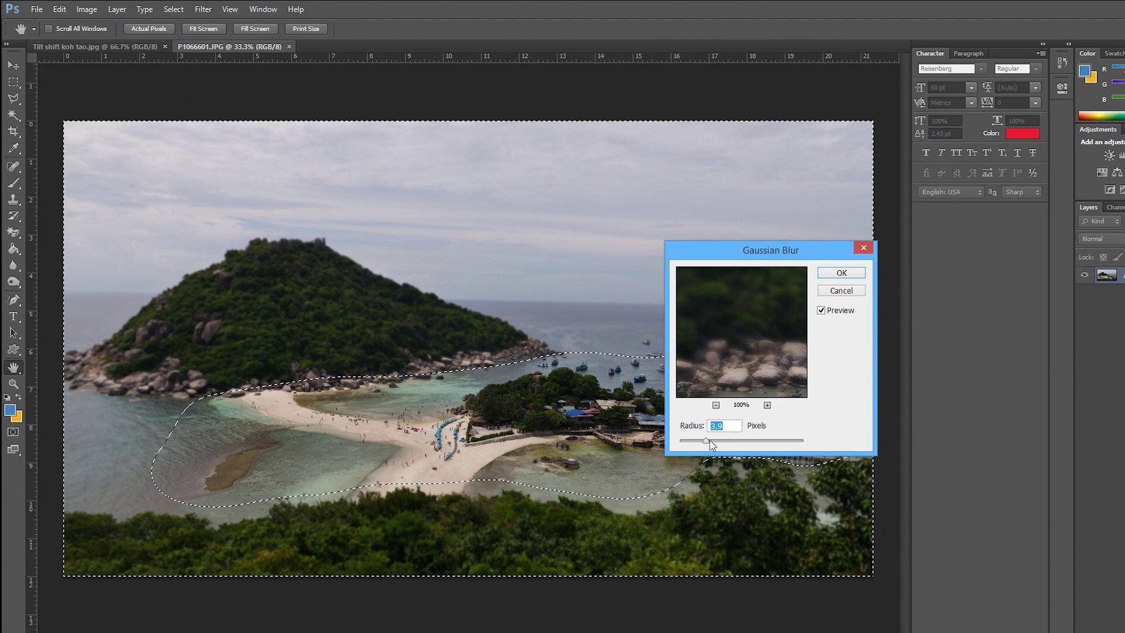
{"action": "left_click", "coordinate": [846, 275]}
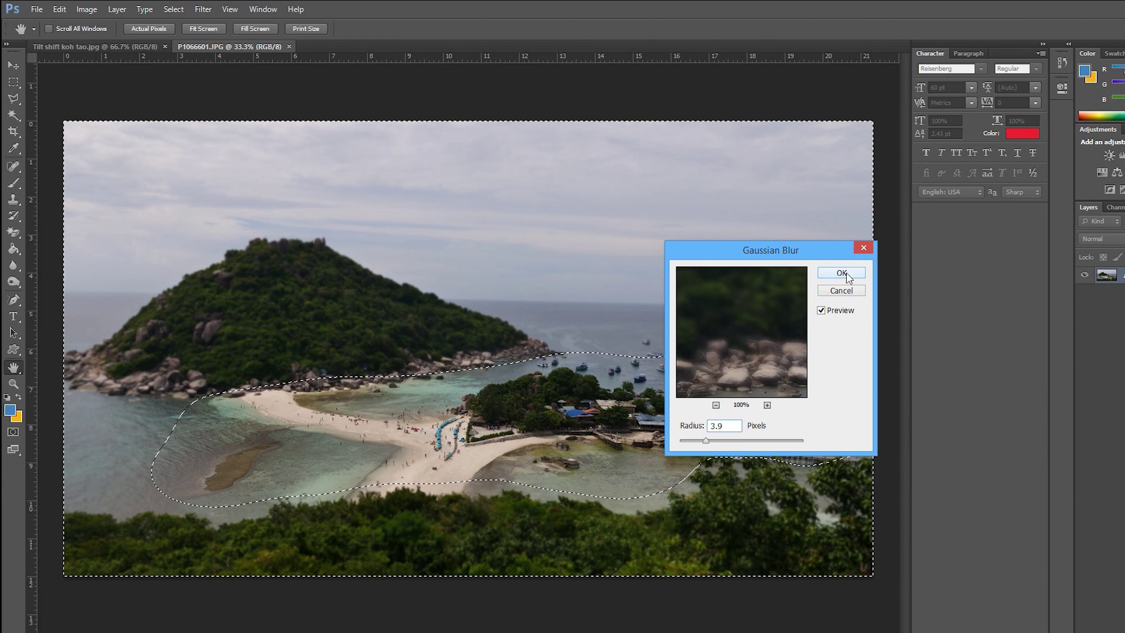
{"action": "left_click", "coordinate": [841, 273]}
Step: Return to the lasso tool and deselect the blurred area
{"action": "key", "text": "l"}
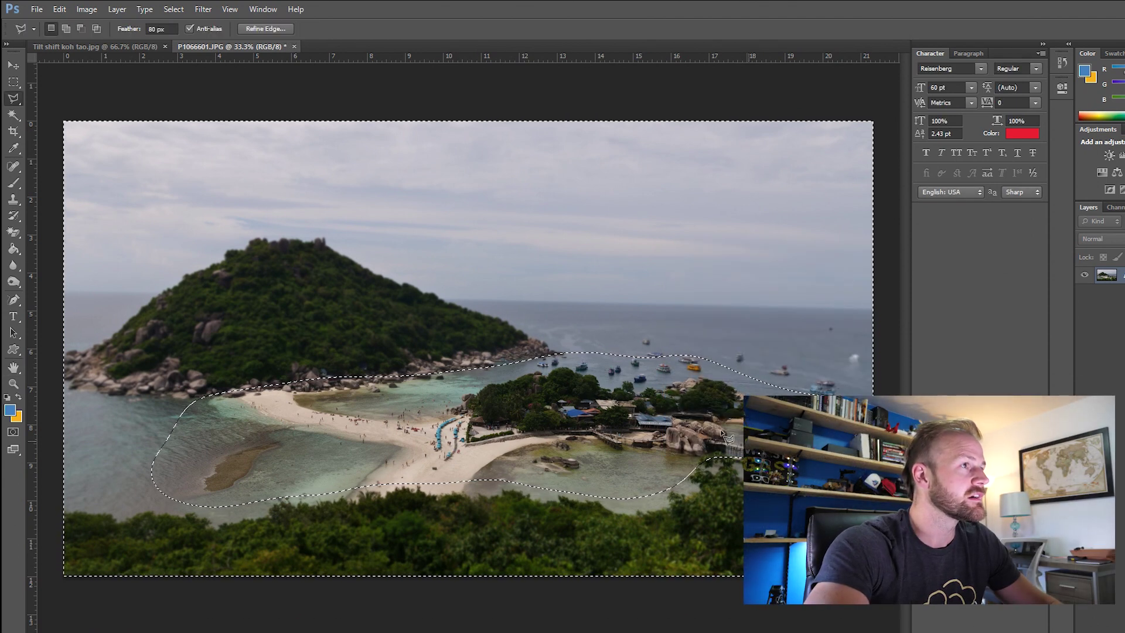
{"action": "left_click", "coordinate": [581, 329]}
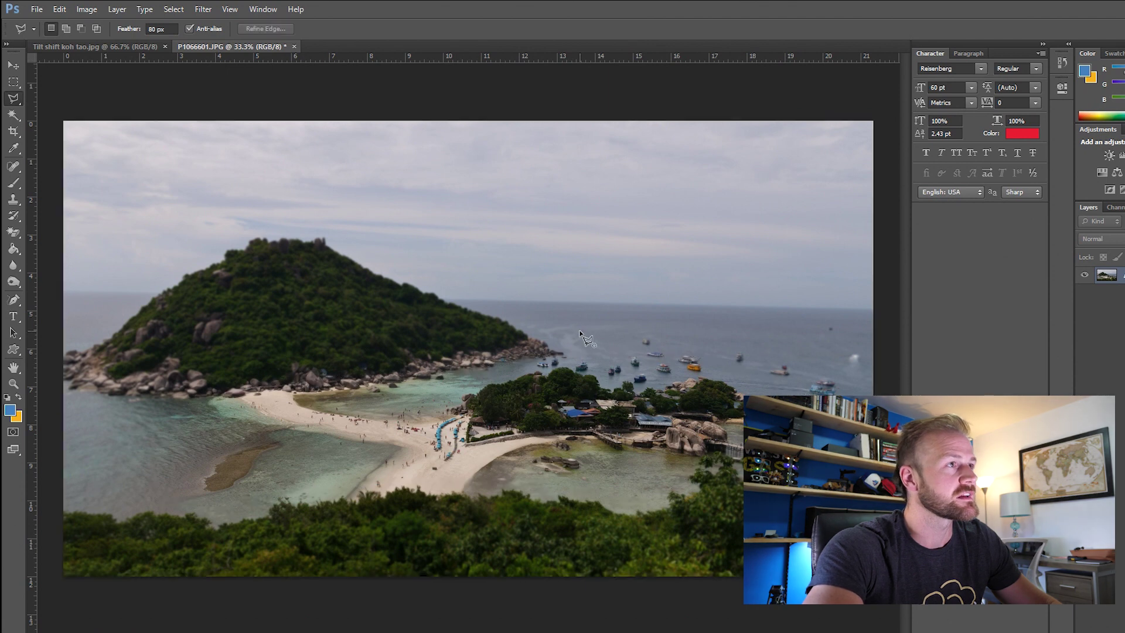
{"action": "double_click", "coordinate": [646, 269]}
{"action": "left_click", "coordinate": [603, 248]}
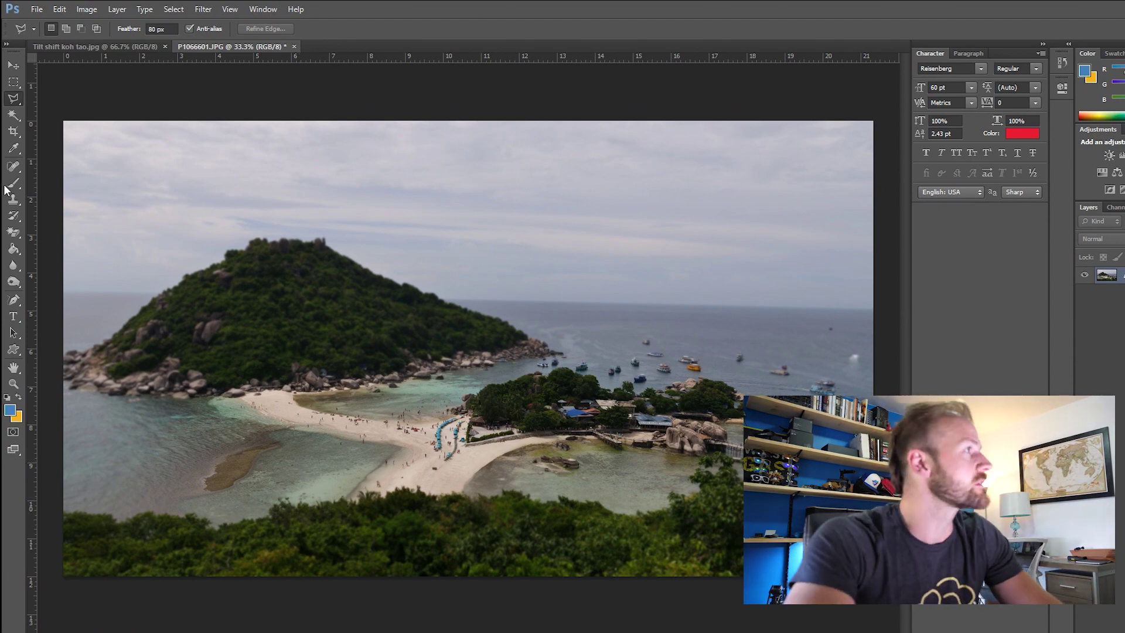
Step: Switch to the Magnetic Lasso and select the foreground trees, following the treetops and the photo's lower edge
{"action": "right_click", "coordinate": [18, 101]}
{"action": "left_click", "coordinate": [58, 122]}
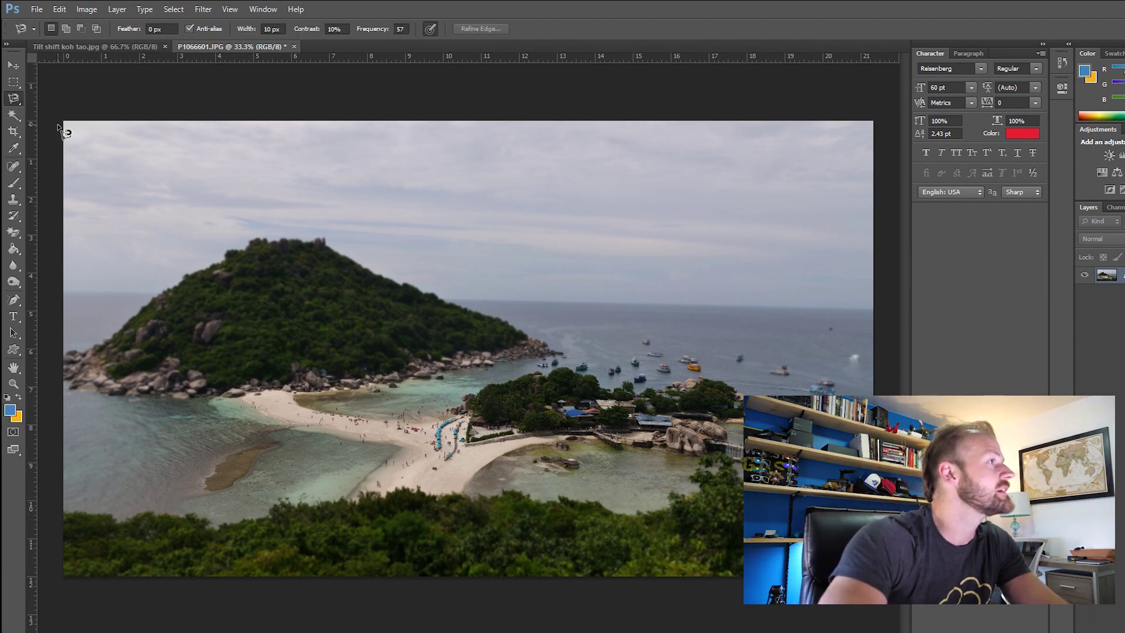
{"action": "key", "text": "ctrl+plus"}
{"action": "key", "text": "ctrl+plus"}
{"action": "left_click_drag", "start_coordinate": [209, 574], "coordinate": [544, 359]}
{"action": "key", "text": "ctrl+r"}
{"action": "left_click_drag", "start_coordinate": [273, 344], "coordinate": [564, 370]}
{"action": "left_click_drag", "start_coordinate": [820, 319], "coordinate": [457, 352]}
{"action": "left_click_drag", "start_coordinate": [741, 352], "coordinate": [415, 358]}
{"action": "mouse_move", "coordinate": [813, 353]}
{"action": "left_mouse_down"}
{"action": "mouse_move", "coordinate": [309, 389]}
{"action": "mouse_move", "coordinate": [389, 390]}
{"action": "left_mouse_up"}
{"action": "mouse_move", "coordinate": [517, 342]}
{"action": "left_mouse_down"}
{"action": "mouse_move", "coordinate": [574, 327]}
{"action": "mouse_move", "coordinate": [659, 411]}
{"action": "left_mouse_up"}
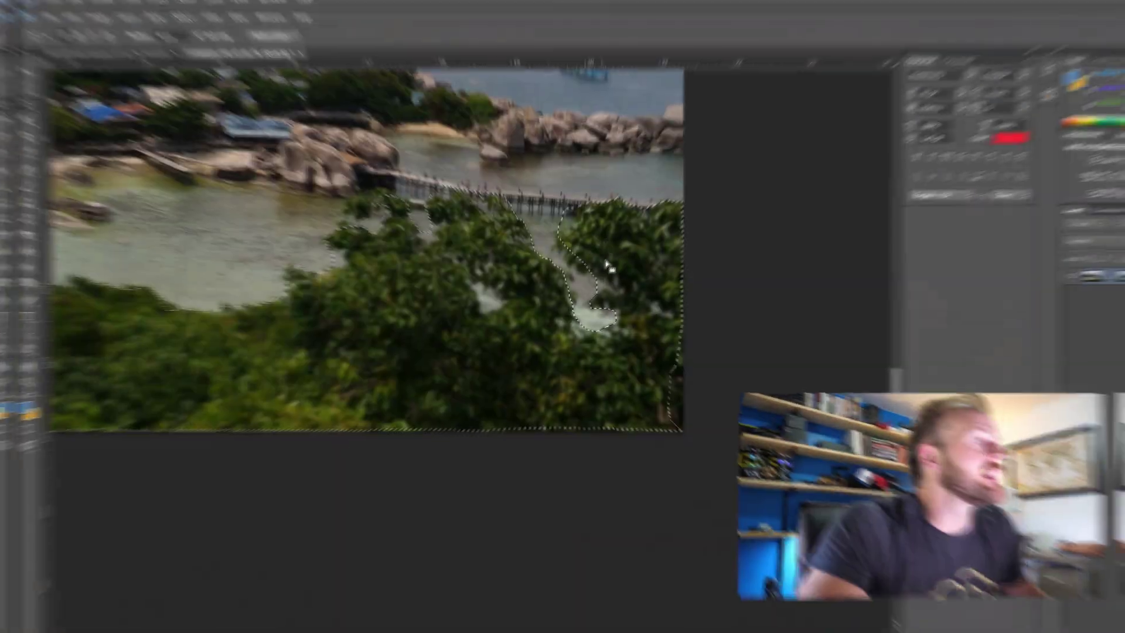
Step: Subtract the wooden walkway and water above the treetops from the tree selection, using a 5 px feather
{"action": "scroll", "coordinate": [456, 202], "scroll_direction": "up", "scroll_amount": 3}
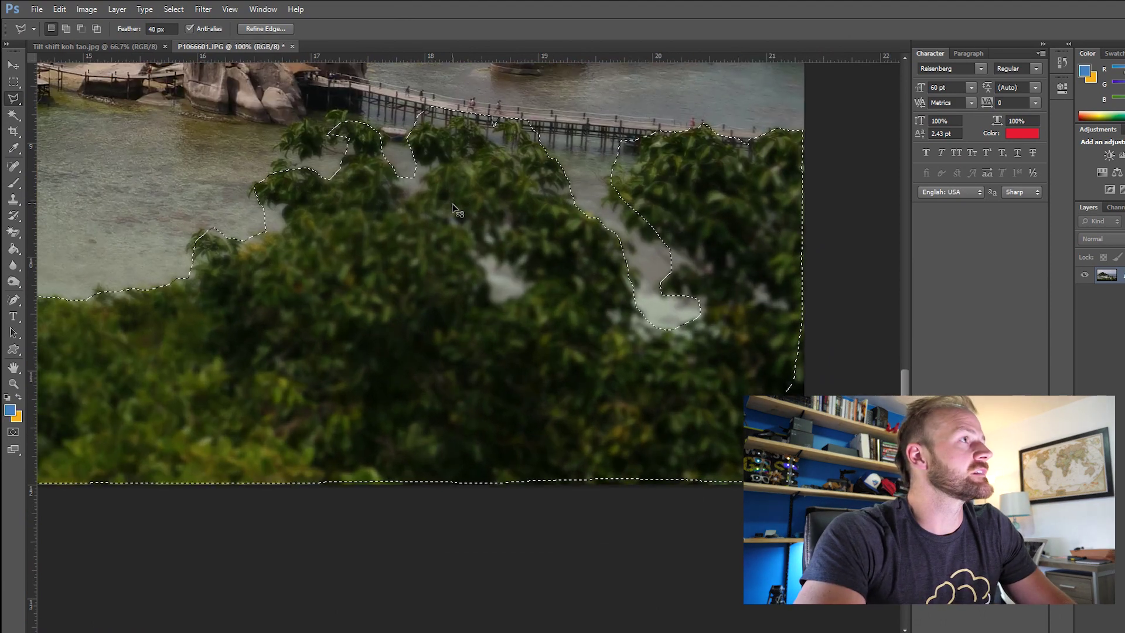
{"action": "scroll", "coordinate": [455, 206], "scroll_direction": "up", "scroll_amount": 3}
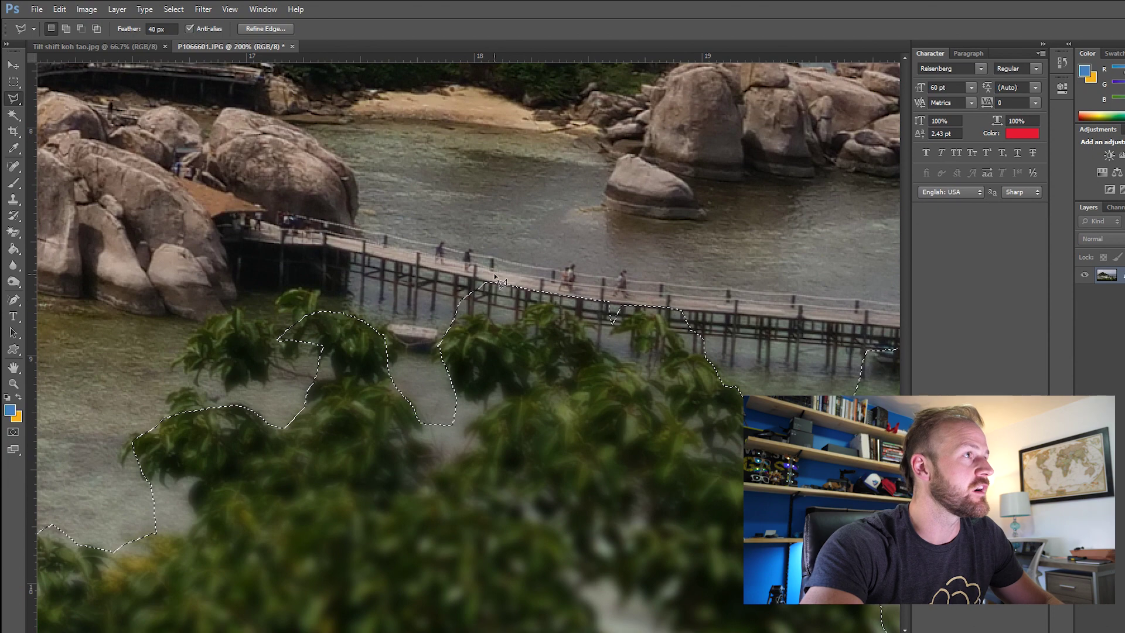
{"action": "key", "text": "alt"}
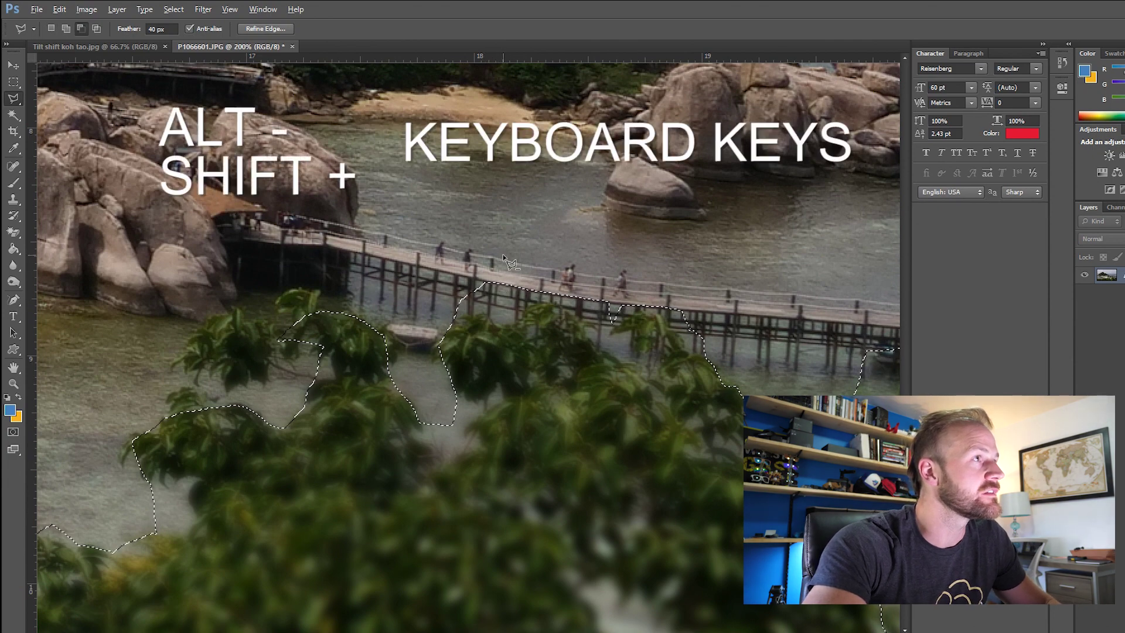
{"action": "key", "text": "shift"}
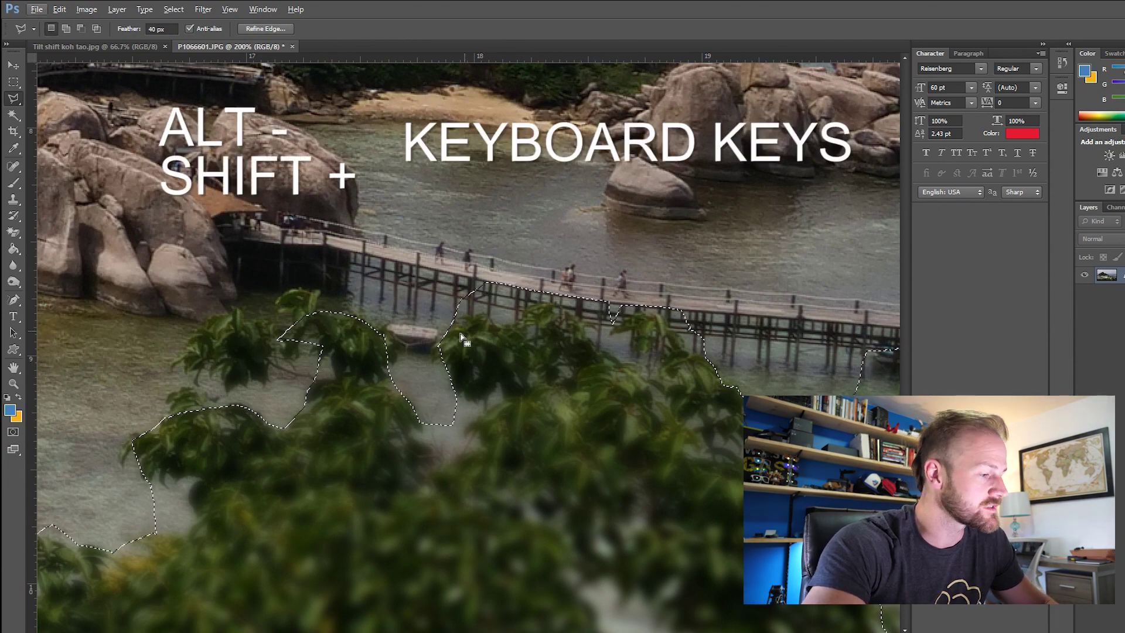
{"action": "key", "text": "alt"}
{"action": "left_click", "coordinate": [455, 316]}
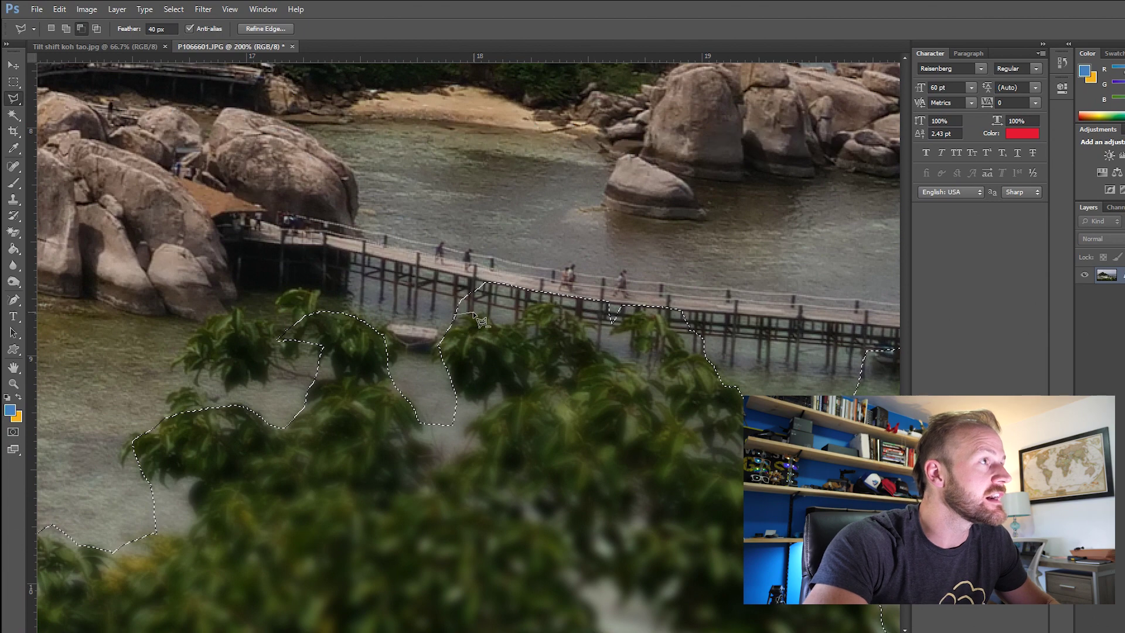
{"action": "left_click", "coordinate": [535, 304]}
{"action": "left_click", "coordinate": [552, 302]}
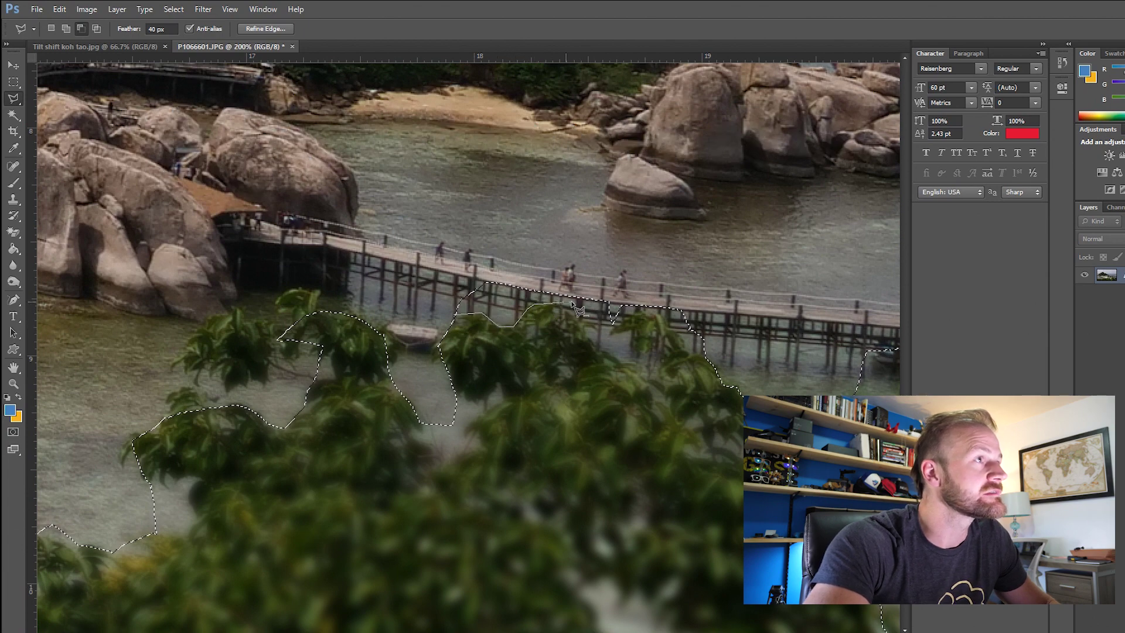
{"action": "left_click", "coordinate": [574, 305]}
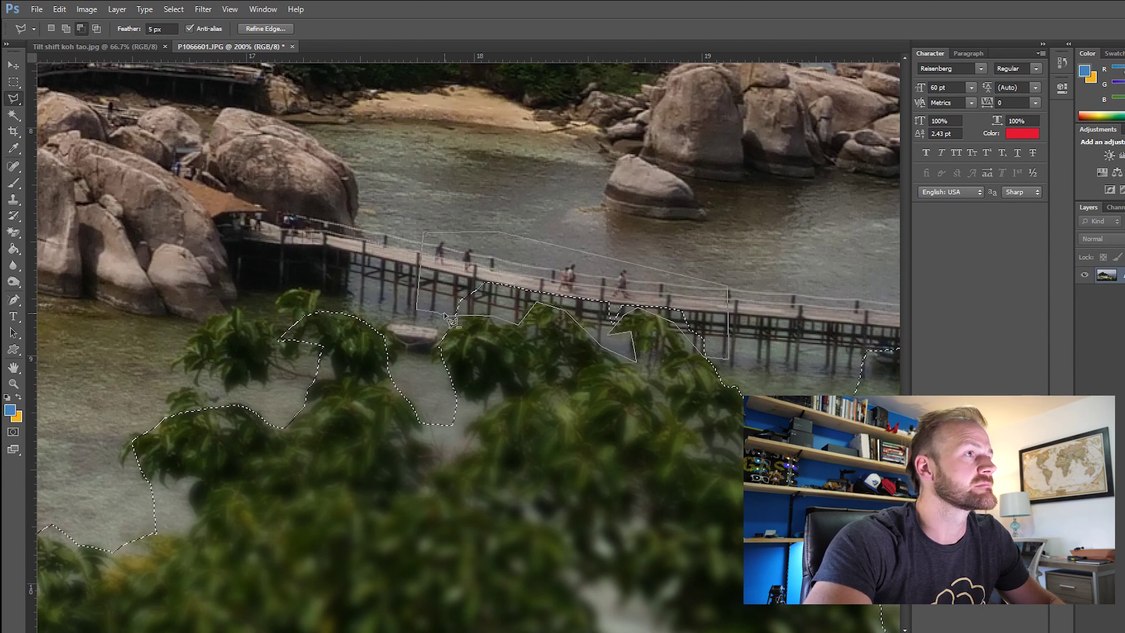
{"action": "left_click", "coordinate": [454, 317]}
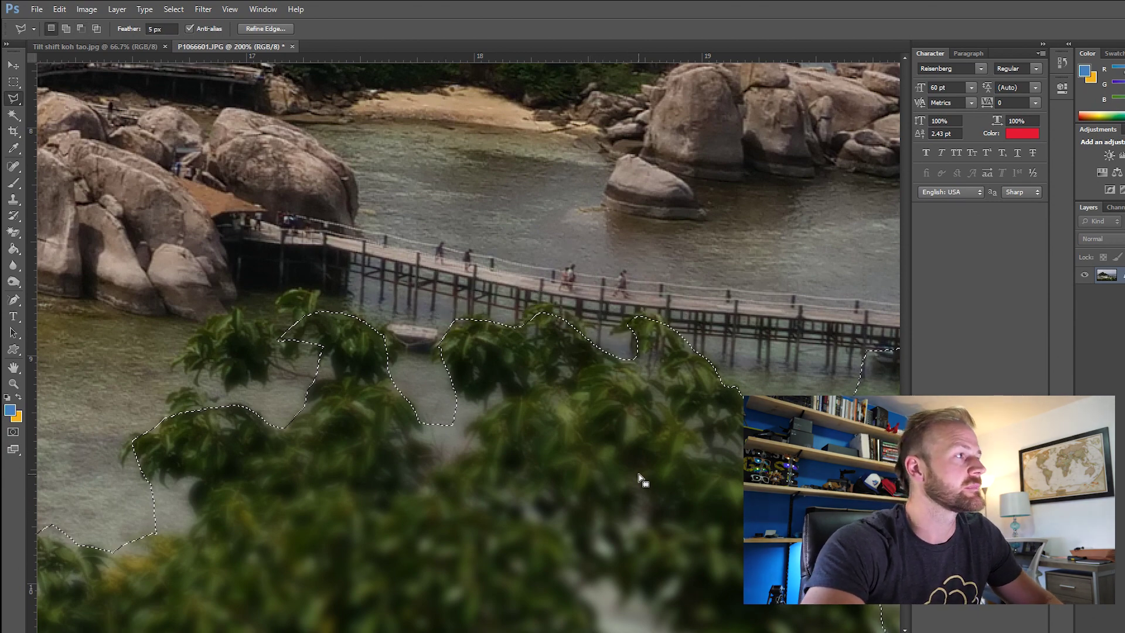
Step: Add the unselected leafy branches beside the moored boat and below the boulders to the tree selection
{"action": "left_click", "coordinate": [310, 334], "text": "shift"}
{"action": "left_click", "coordinate": [226, 387]}
{"action": "left_click", "coordinate": [205, 321]}
{"action": "left_click", "coordinate": [240, 306]}
{"action": "left_click", "coordinate": [270, 324]}
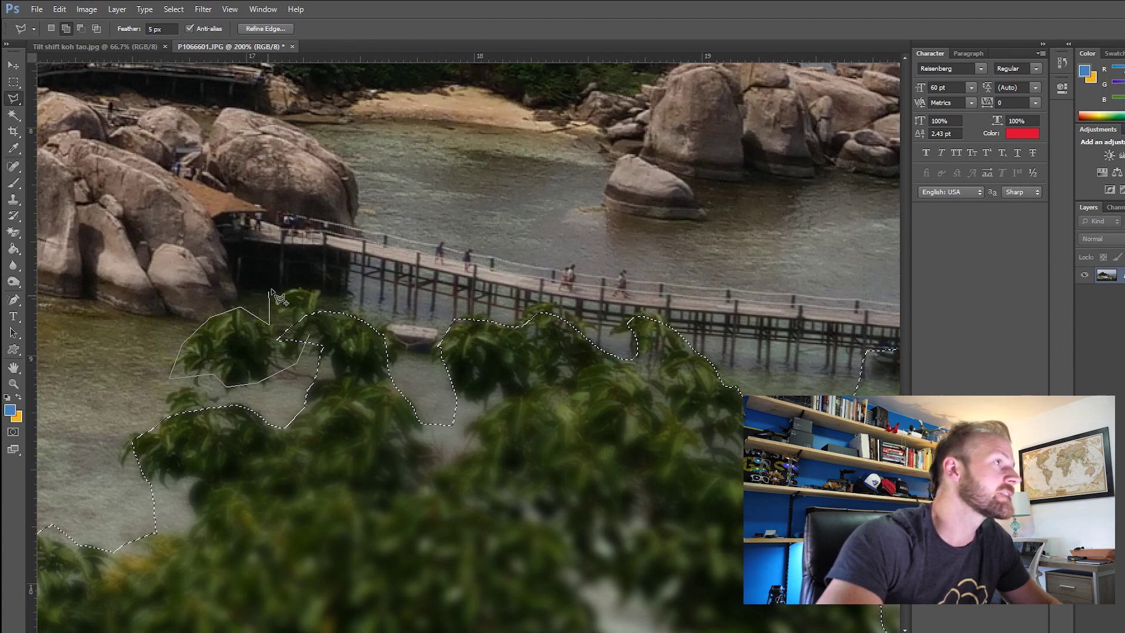
{"action": "left_click", "coordinate": [355, 336]}
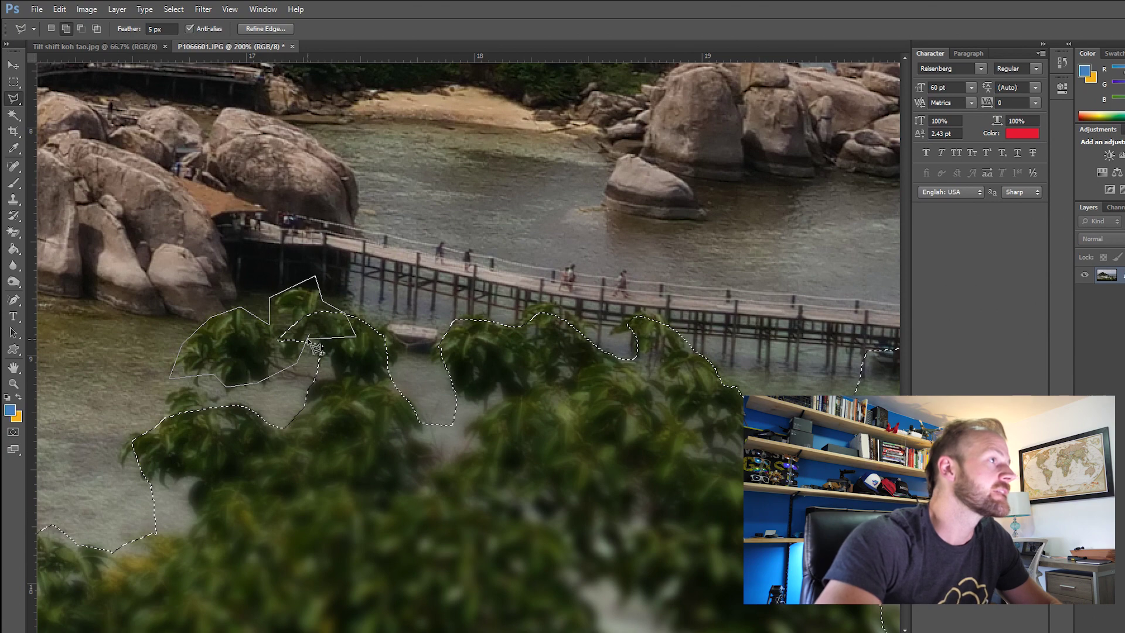
{"action": "left_click", "coordinate": [317, 346]}
Step: Add the missed strip of trees along the photo's lower right edge to the selection, extending past the canvas
{"action": "key", "text": "ctrl+minus"}
{"action": "key", "text": "ctrl+minus"}
{"action": "key", "text": "ctrl+minus"}
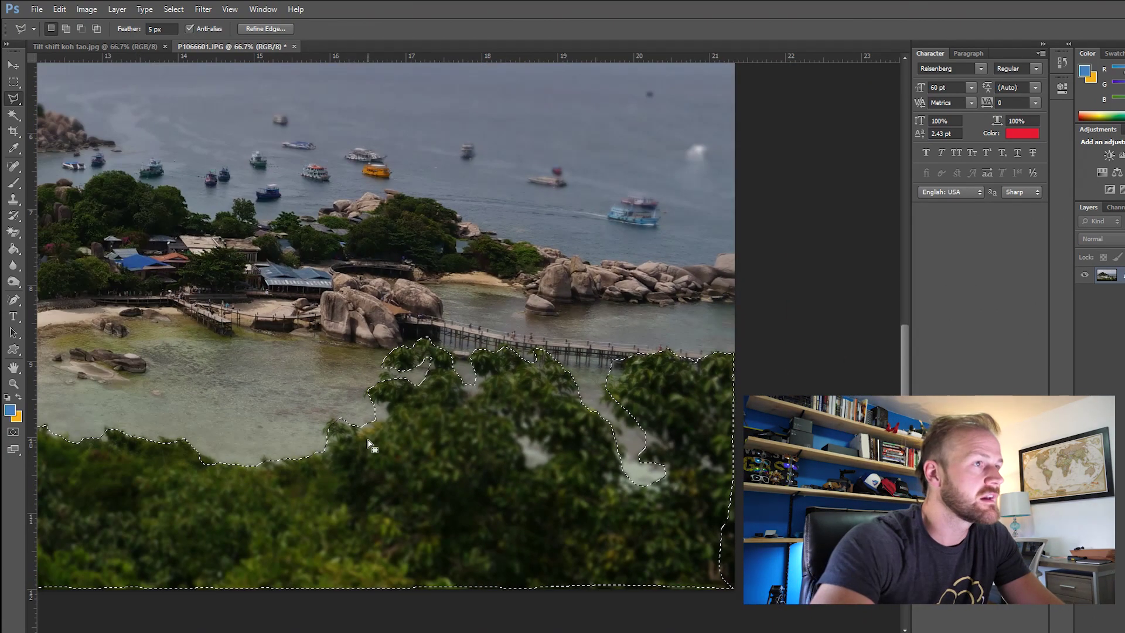
{"action": "key", "text": "ctrl+minus"}
{"action": "key", "text": "shift"}
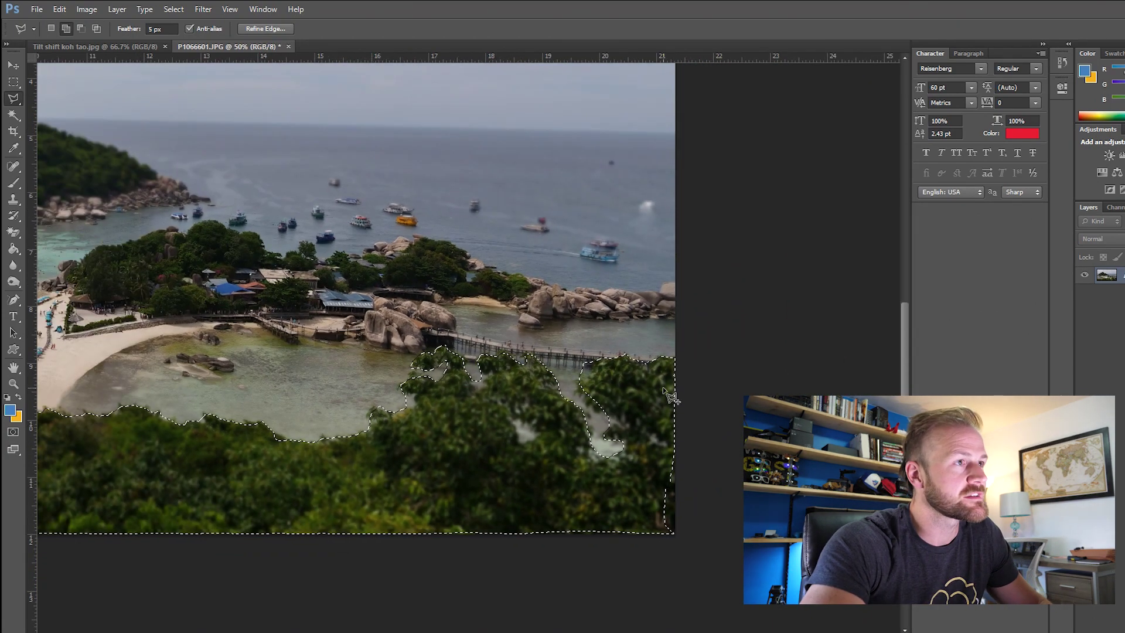
{"action": "left_click", "coordinate": [664, 387]}
{"action": "left_click", "coordinate": [646, 544]}
{"action": "left_click", "coordinate": [728, 557]}
{"action": "left_click", "coordinate": [691, 382]}
{"action": "left_click", "coordinate": [664, 388]}
{"action": "key", "text": "ctrl+d"}
{"action": "key", "text": "ctrl+z"}
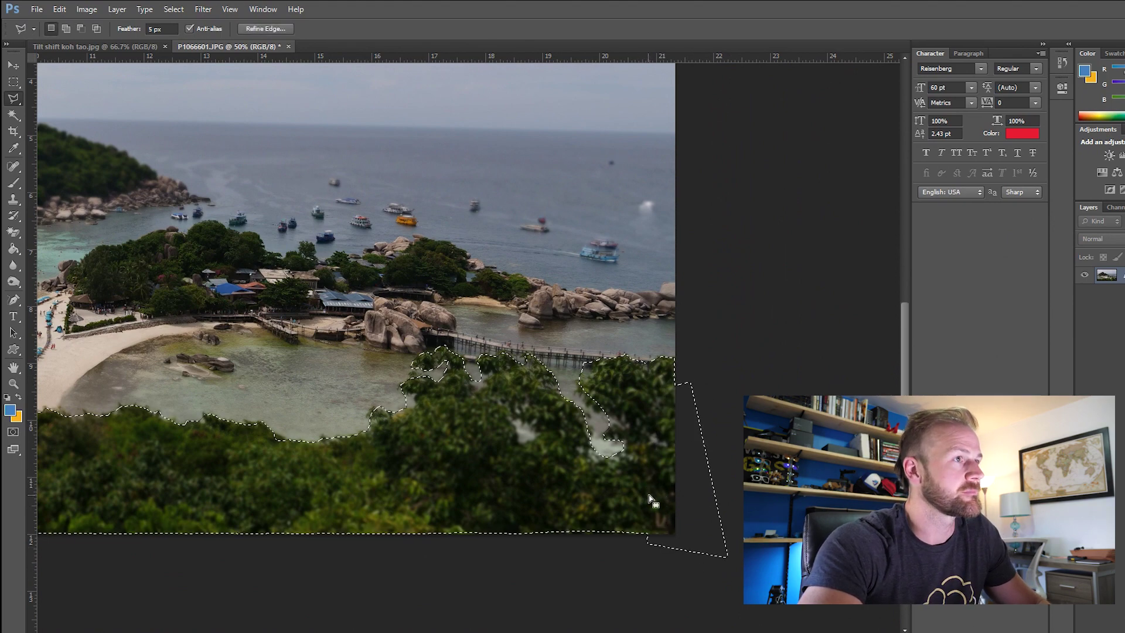
Step: Apply a Gaussian Blur with a radius of 4.7 pixels to the selected foreground trees
{"action": "left_click_drag", "start_coordinate": [573, 497], "coordinate": [938, 443]}
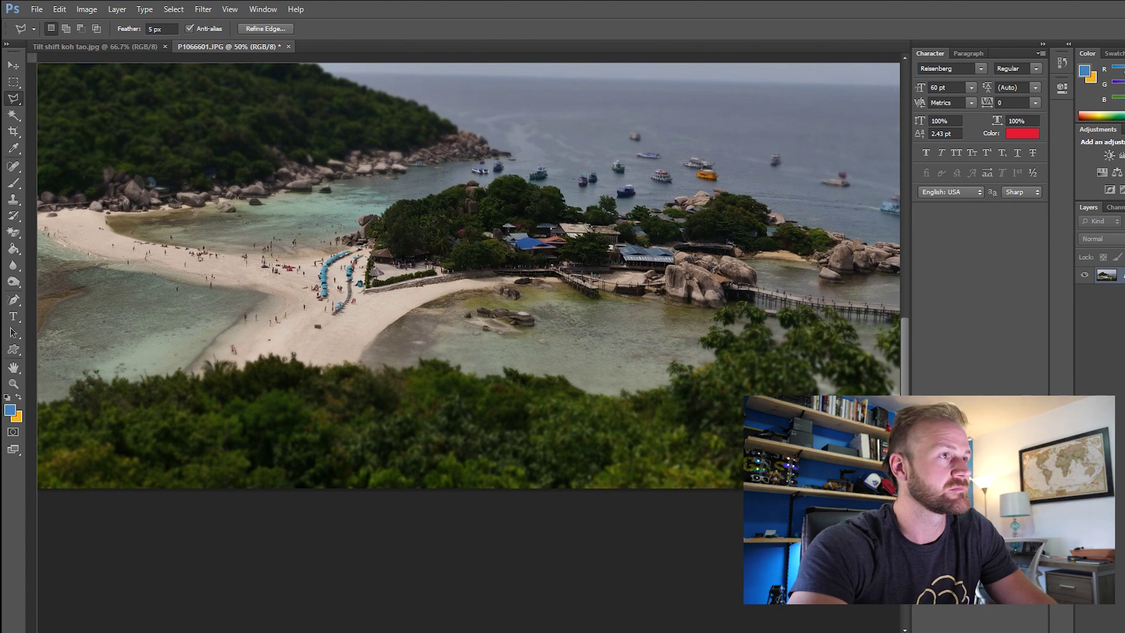
{"action": "key", "text": "ctrl+minus"}
{"action": "left_click", "coordinate": [199, 9]}
{"action": "mouse_move", "coordinate": [223, 136]}
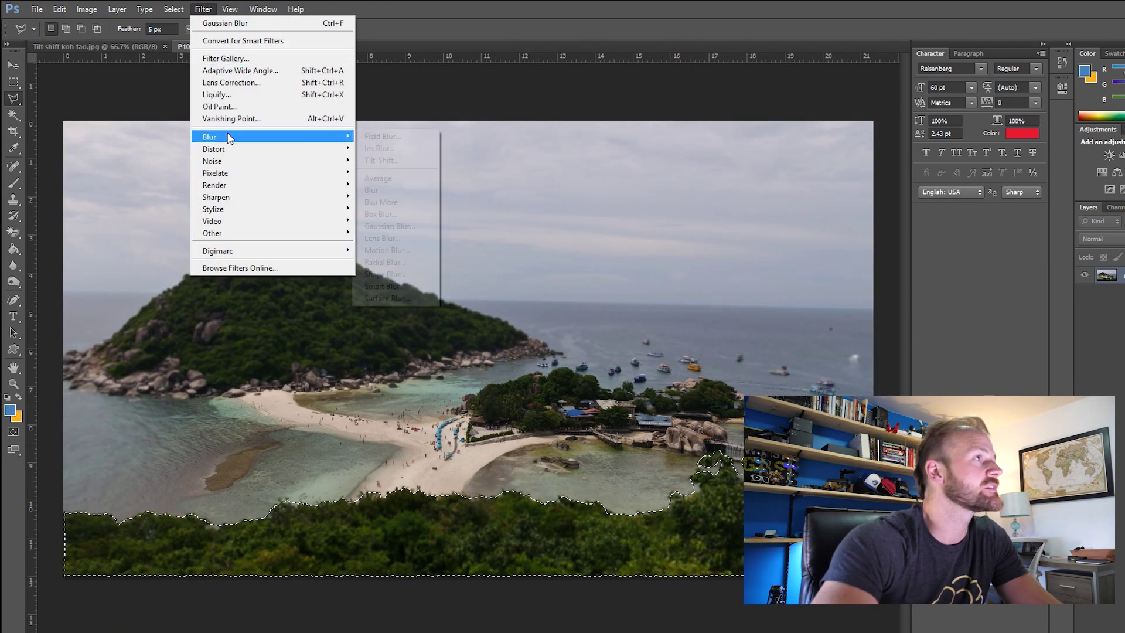
{"action": "left_click", "coordinate": [410, 224]}
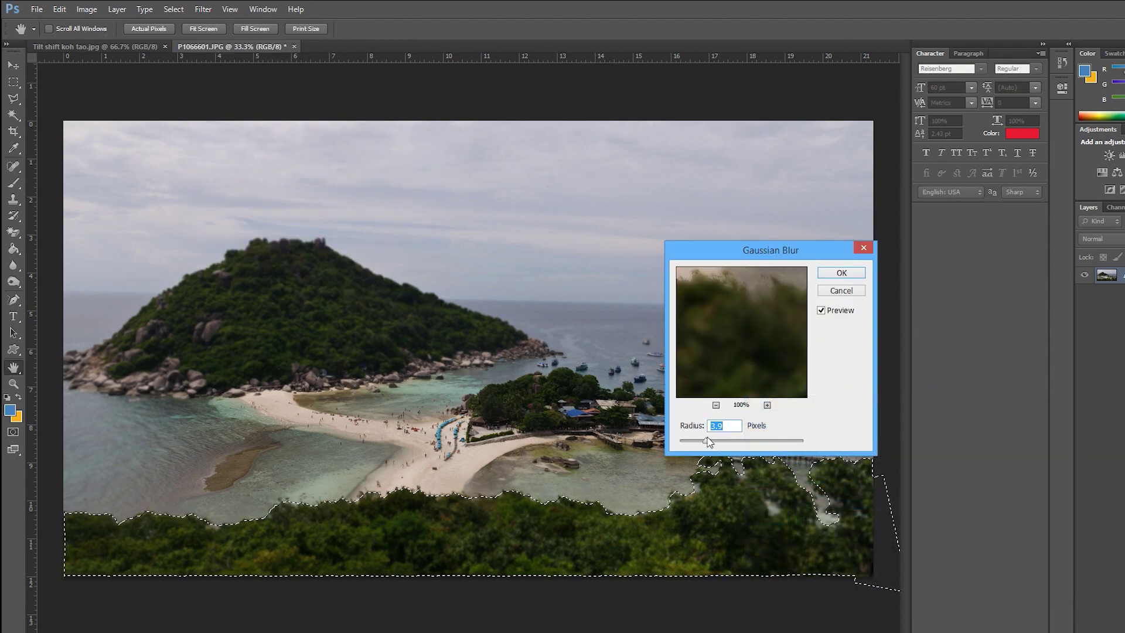
{"action": "left_click_drag", "start_coordinate": [724, 447], "coordinate": [712, 442]}
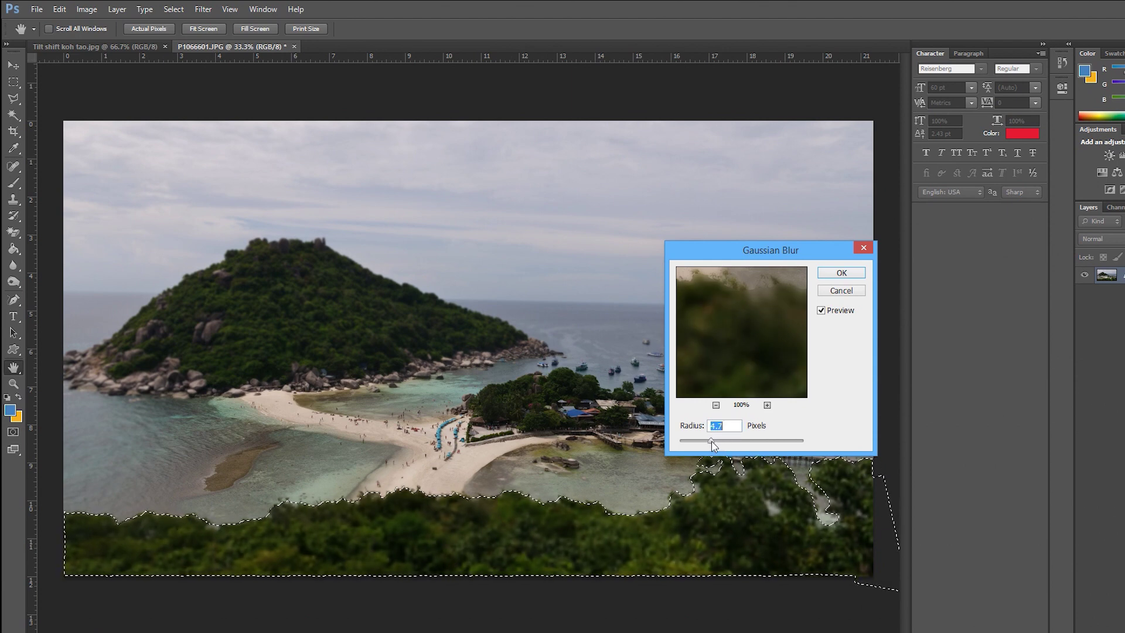
{"action": "left_click", "coordinate": [848, 273]}
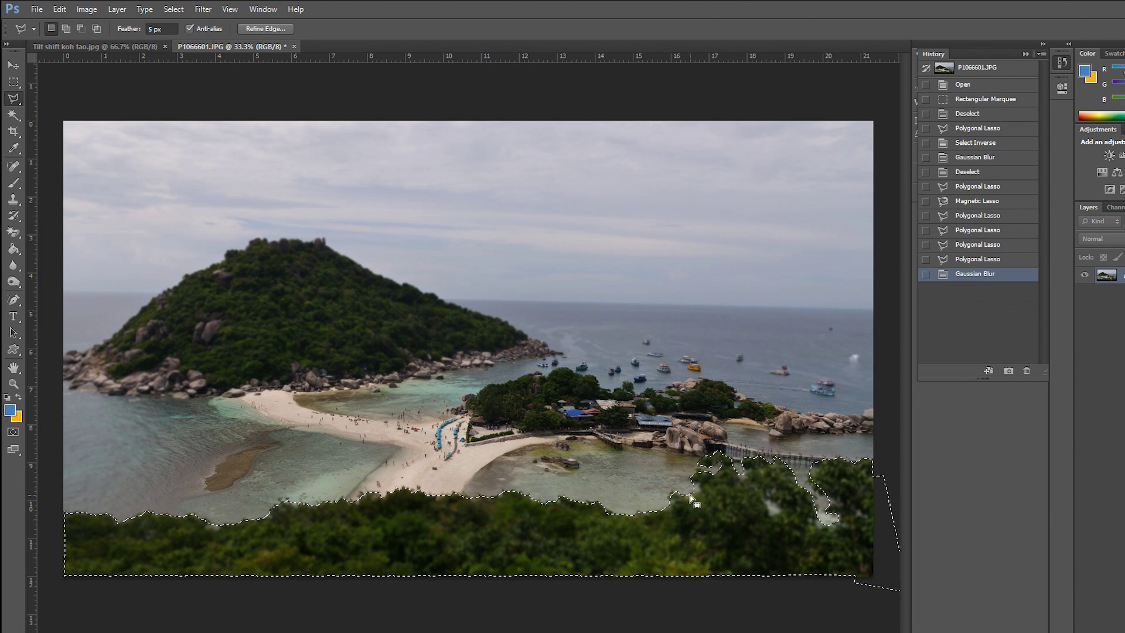
Step: Subtract the low bushes across the photo's lower left from the selection, keeping only the tall trees at the right
{"action": "left_click", "coordinate": [693, 494], "text": "alt"}
{"action": "left_click", "coordinate": [705, 504]}
{"action": "left_click", "coordinate": [738, 530]}
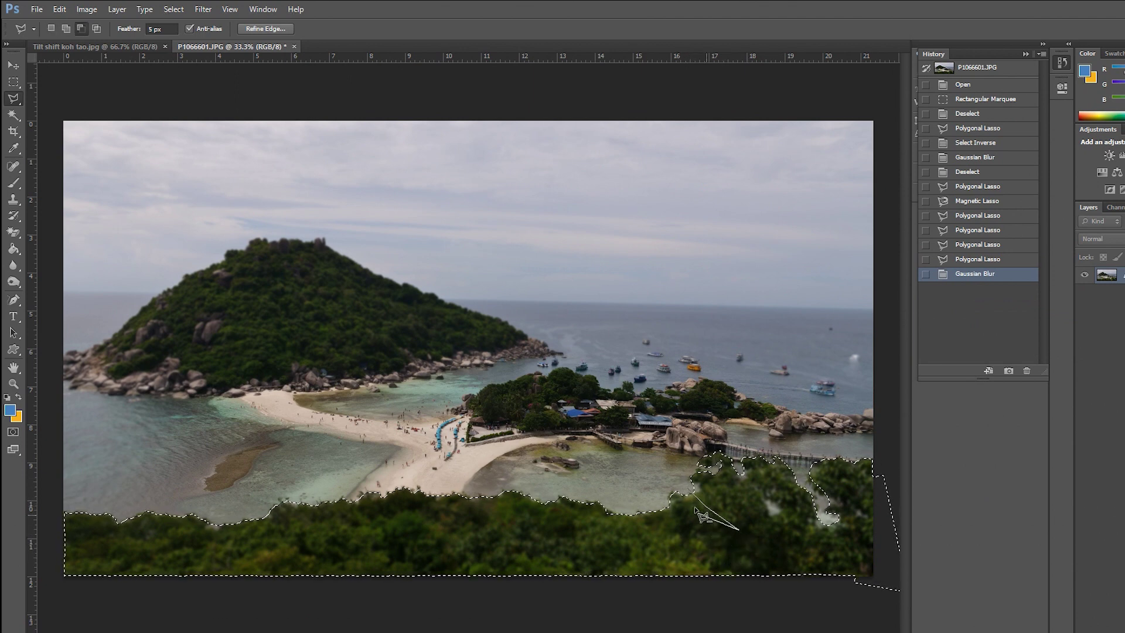
{"action": "left_click", "coordinate": [732, 587]}
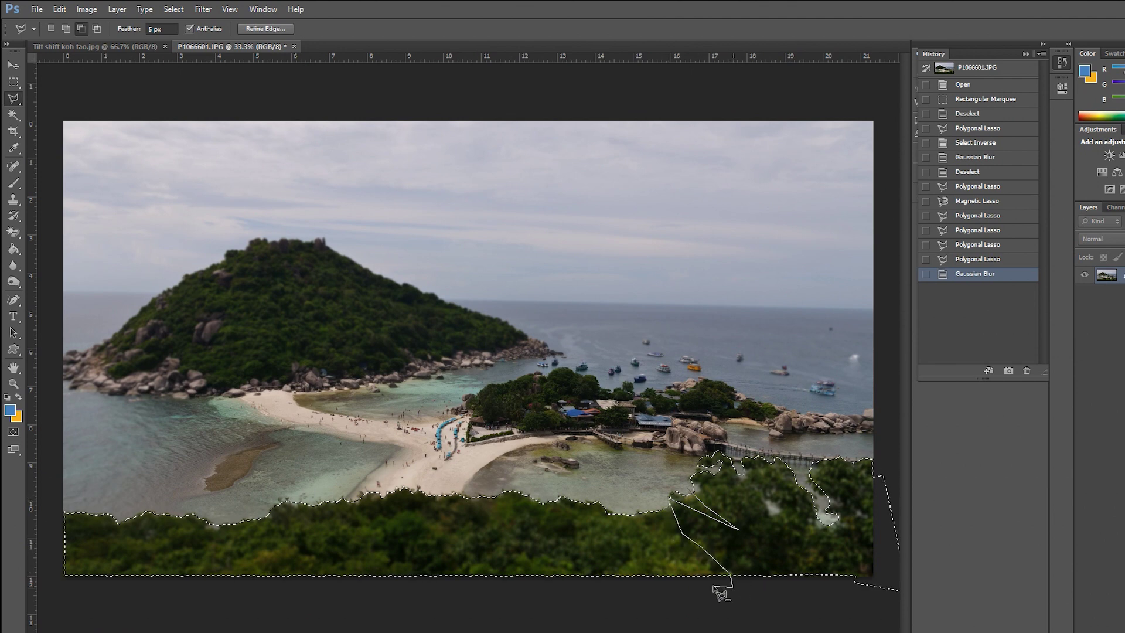
{"action": "left_click", "coordinate": [47, 598]}
{"action": "left_click", "coordinate": [57, 499]}
{"action": "left_click", "coordinate": [688, 491]}
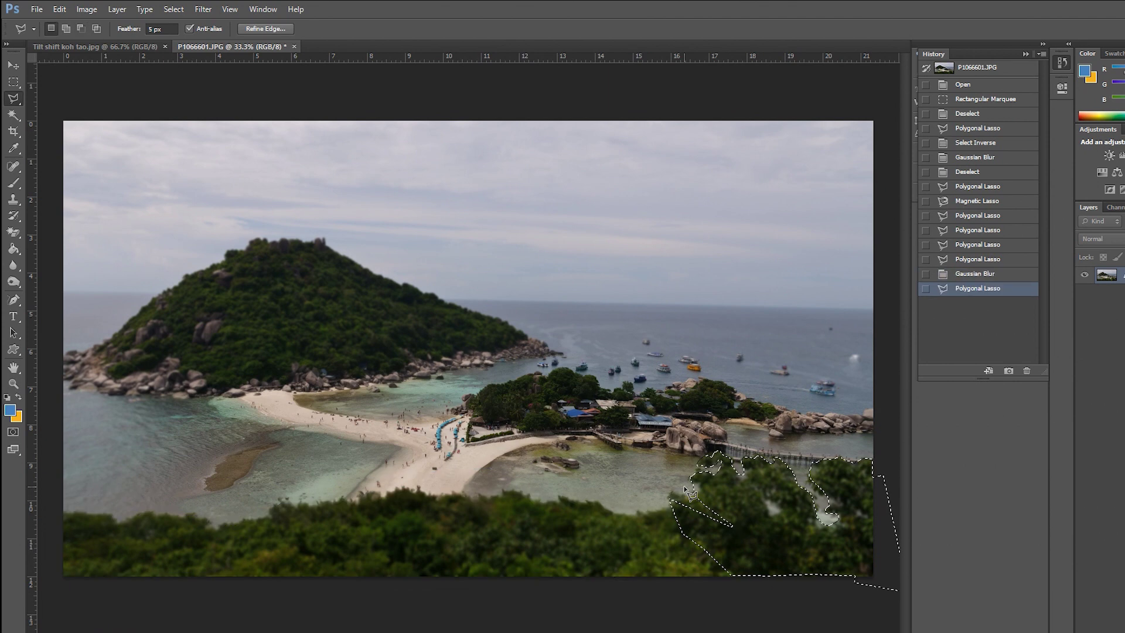
Step: Reapply the last Gaussian Blur three times to the tall trees at the right, and deselect them
{"action": "left_click", "coordinate": [204, 9]}
{"action": "left_click", "coordinate": [211, 23]}
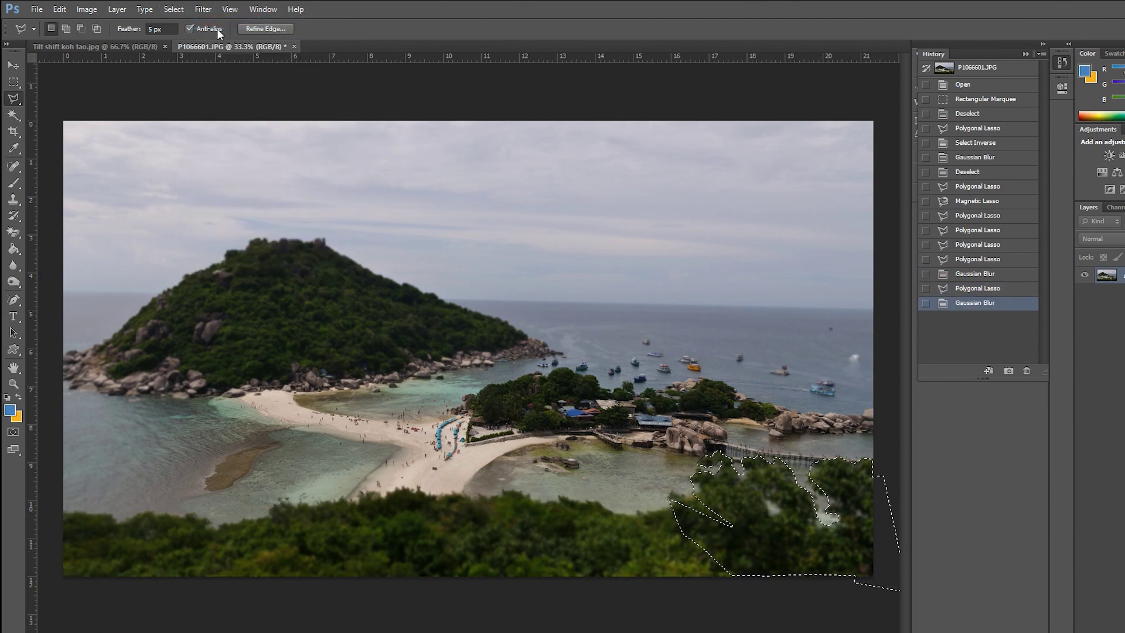
{"action": "left_click", "coordinate": [205, 8]}
{"action": "left_click", "coordinate": [211, 24]}
{"action": "left_click", "coordinate": [205, 8]}
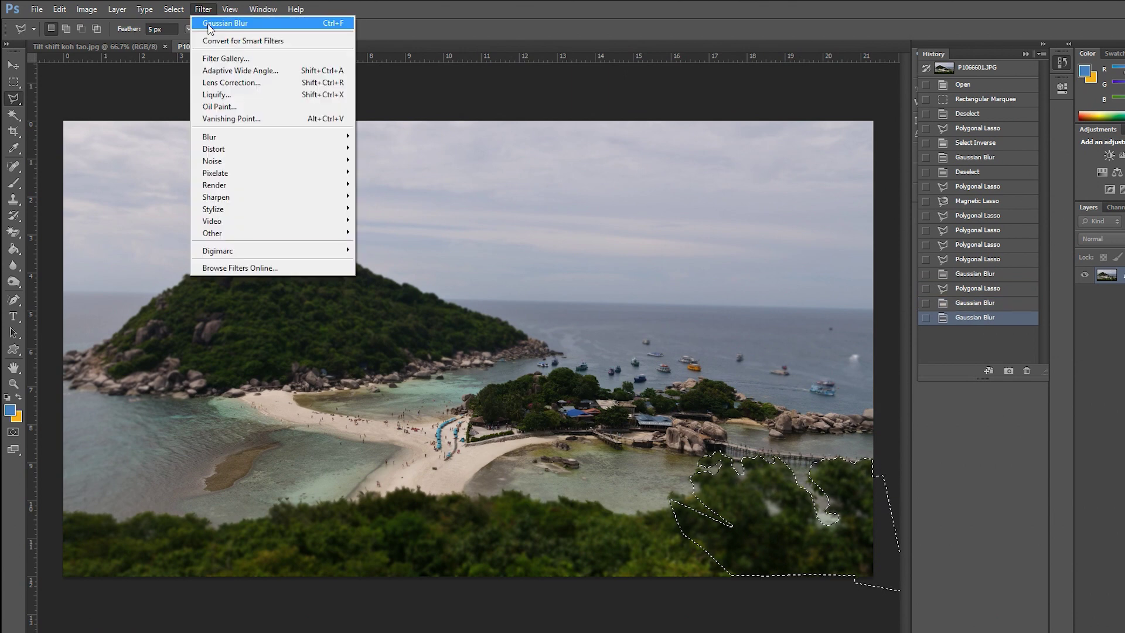
{"action": "left_click", "coordinate": [211, 23]}
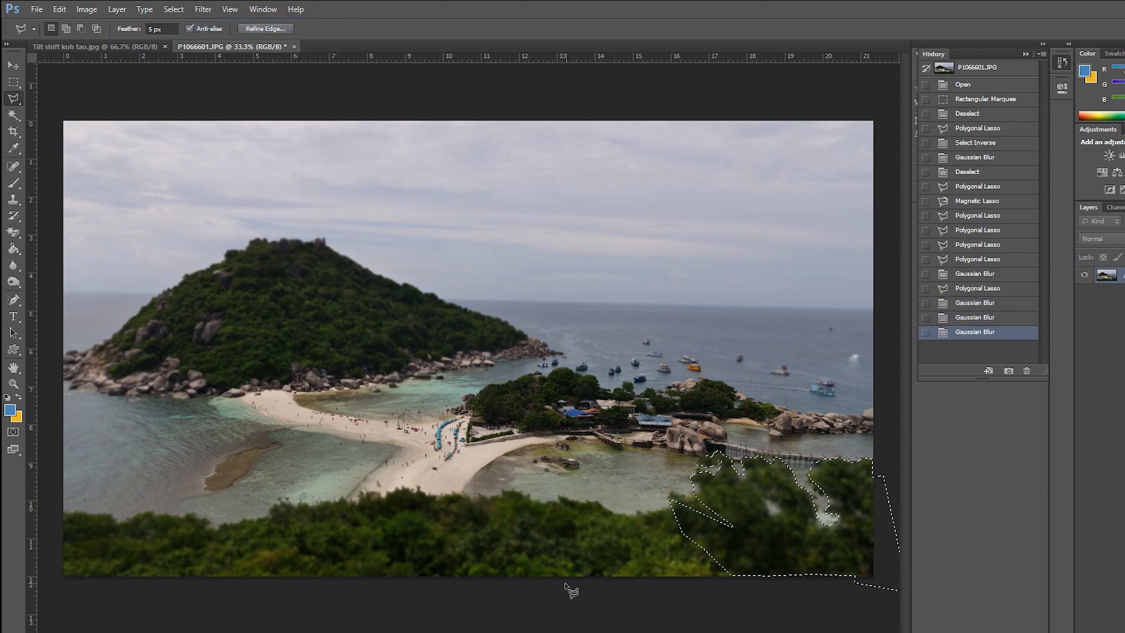
{"action": "key", "text": "ctrl+d"}
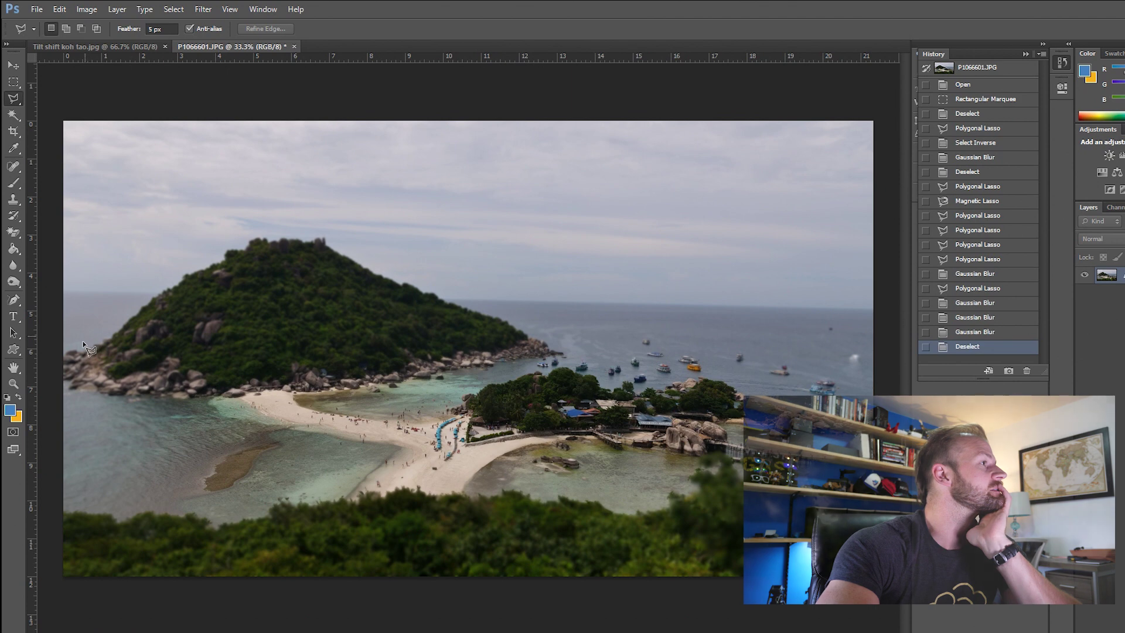
Step: Draw a lasso selection around the large hill, sea and sky, following the hill's shoreline and enclosing the photo's upper edge
{"action": "left_click", "coordinate": [61, 351]}
{"action": "left_click", "coordinate": [61, 377]}
{"action": "left_click", "coordinate": [94, 393]}
{"action": "left_click", "coordinate": [148, 397]}
{"action": "left_click", "coordinate": [182, 397]}
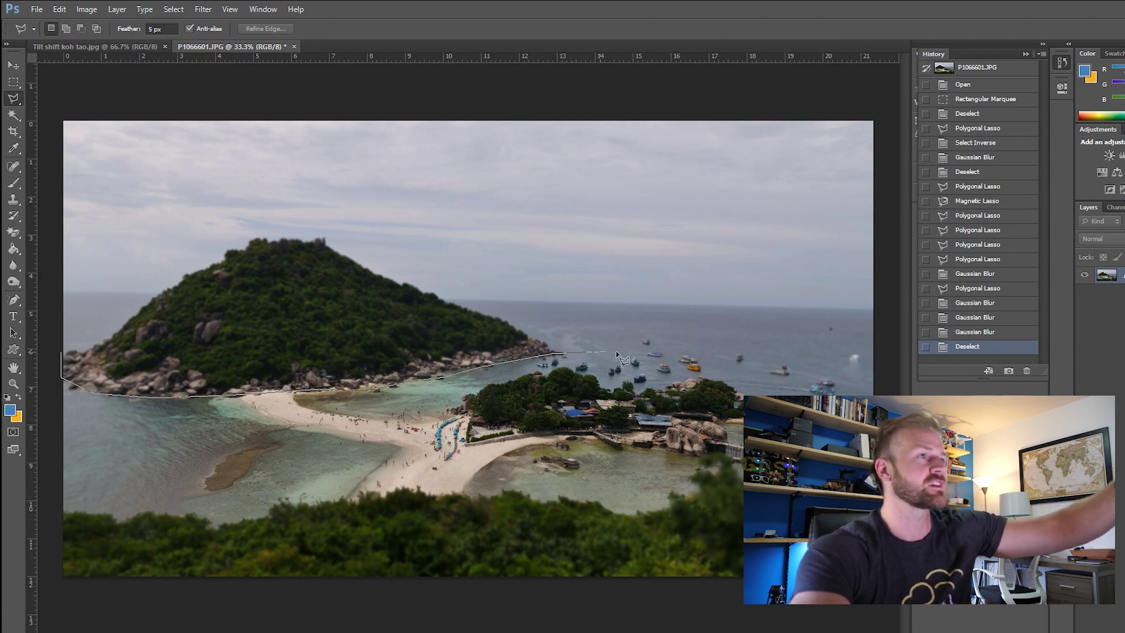
{"action": "left_click", "coordinate": [886, 344]}
{"action": "left_click", "coordinate": [889, 98]}
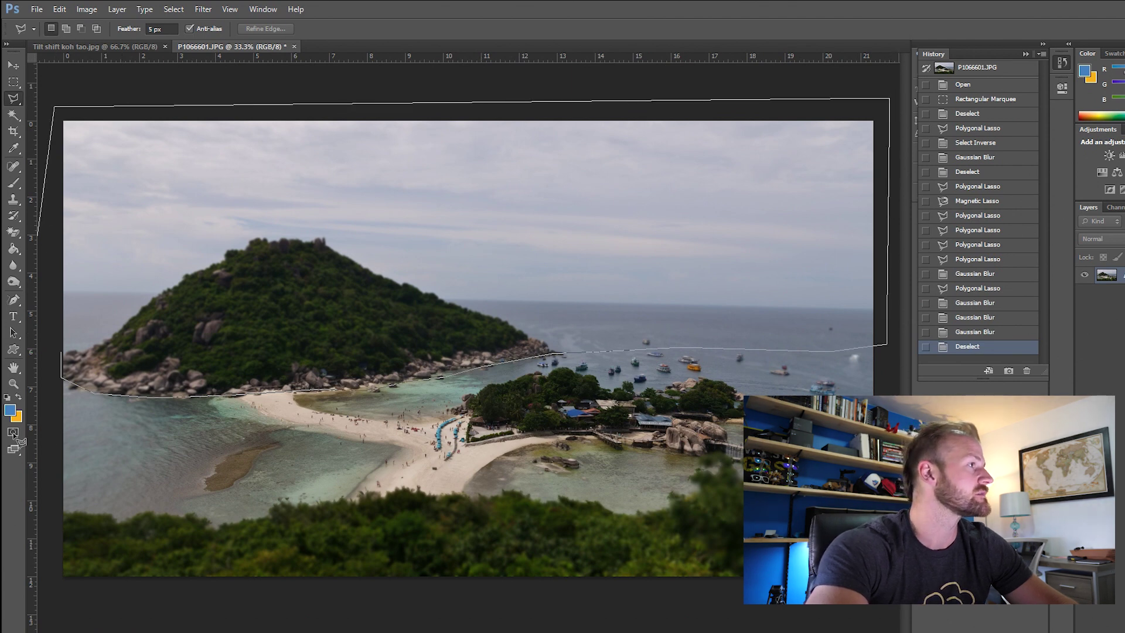
{"action": "left_click", "coordinate": [62, 355]}
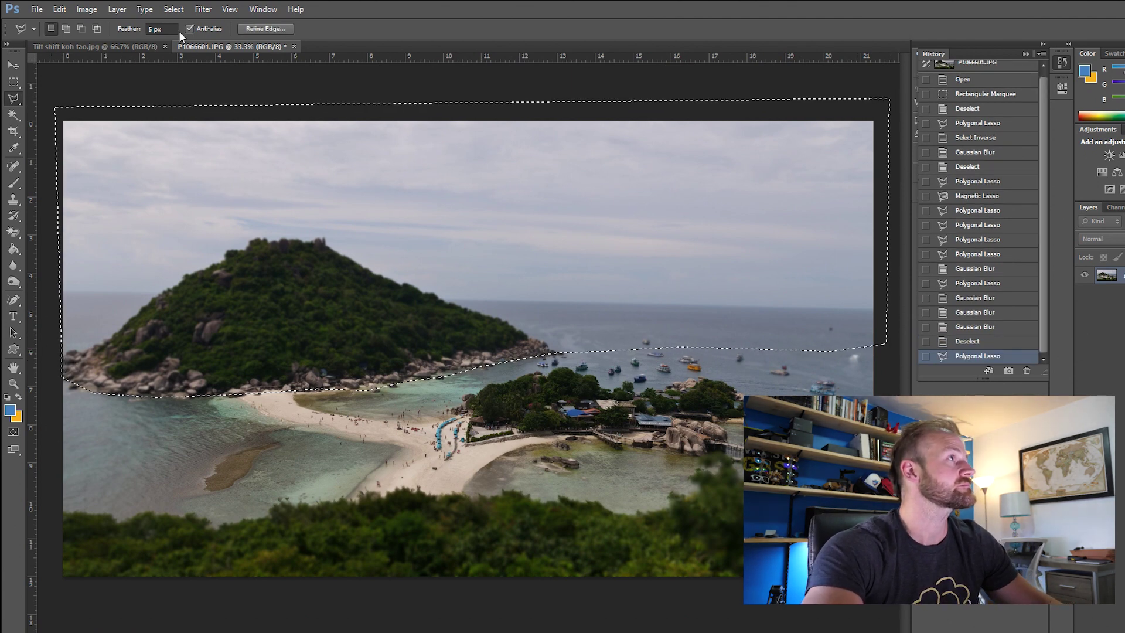
Step: Reapply the last Gaussian Blur twice to the hill, sea and sky, and deselect the area
{"action": "left_click", "coordinate": [203, 9]}
{"action": "left_click", "coordinate": [220, 21]}
{"action": "left_click", "coordinate": [202, 9]}
{"action": "left_click", "coordinate": [216, 21]}
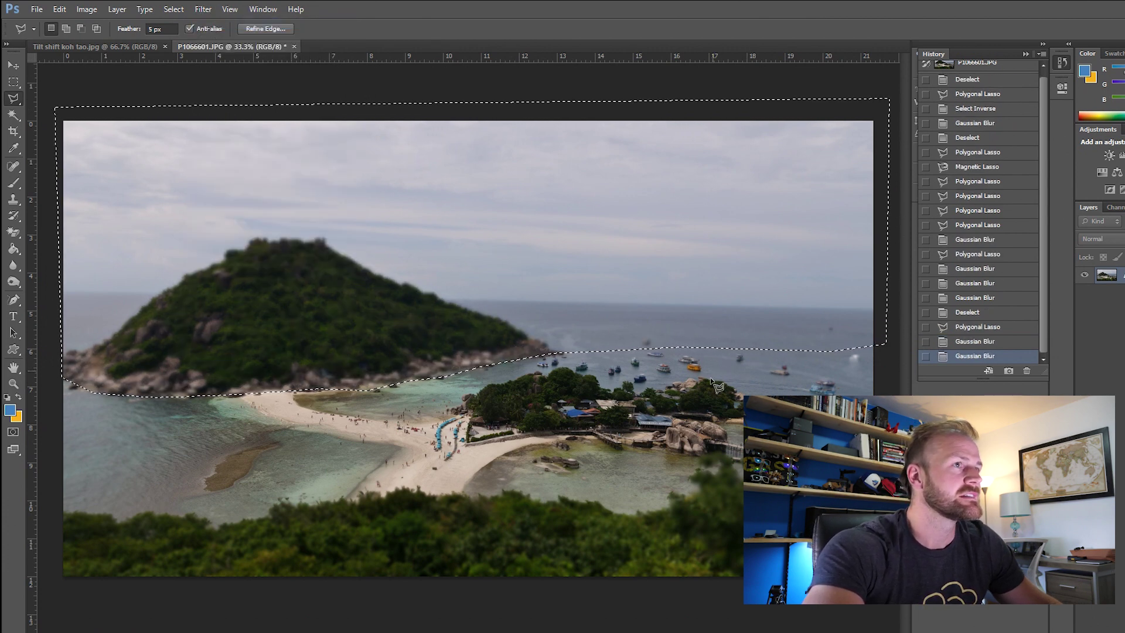
{"action": "key", "text": "ctrl+d"}
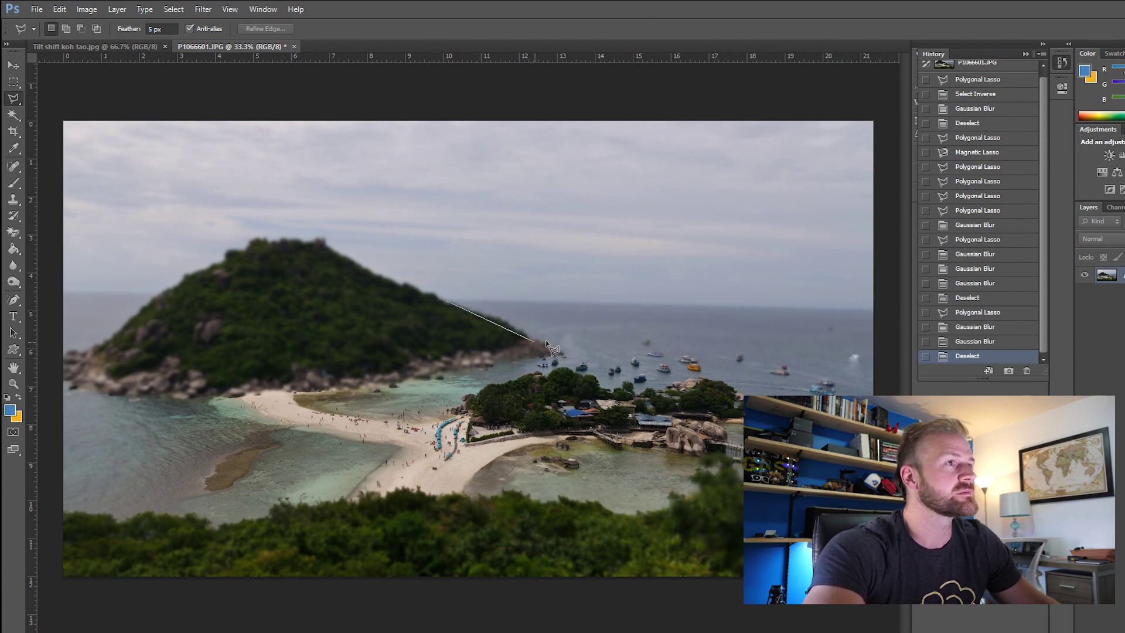
Step: Draw a lasso selection around the sky and distant sea, tracing the hill's ridge and enclosing the photo's upper edge
{"action": "left_click", "coordinate": [677, 348]}
{"action": "left_click", "coordinate": [882, 325]}
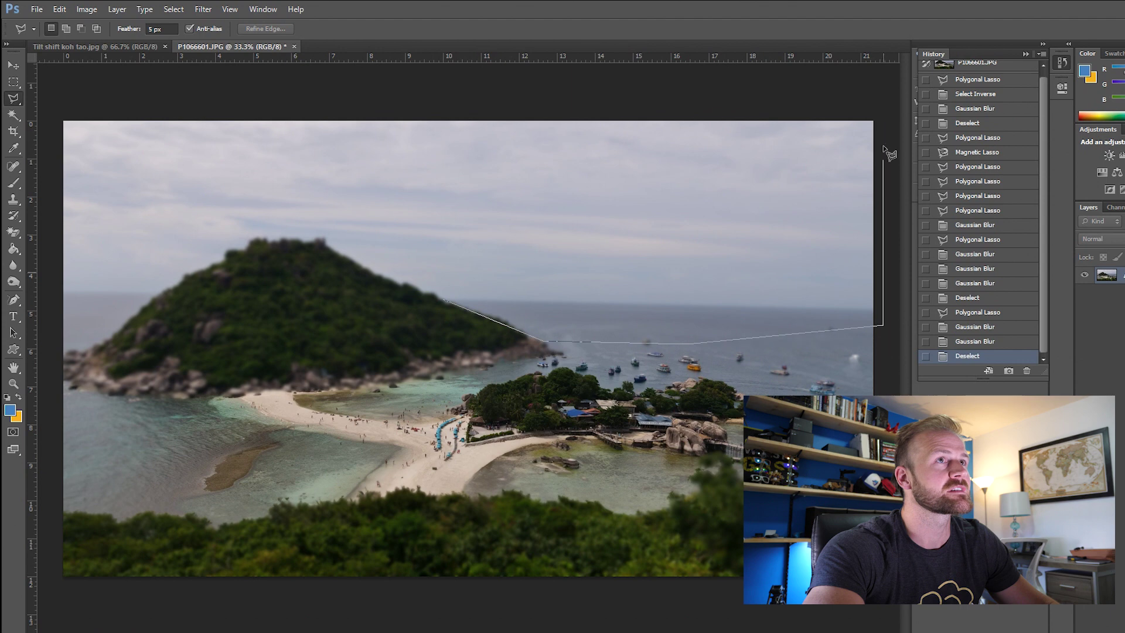
{"action": "left_click", "coordinate": [881, 103]}
{"action": "left_click", "coordinate": [46, 92]}
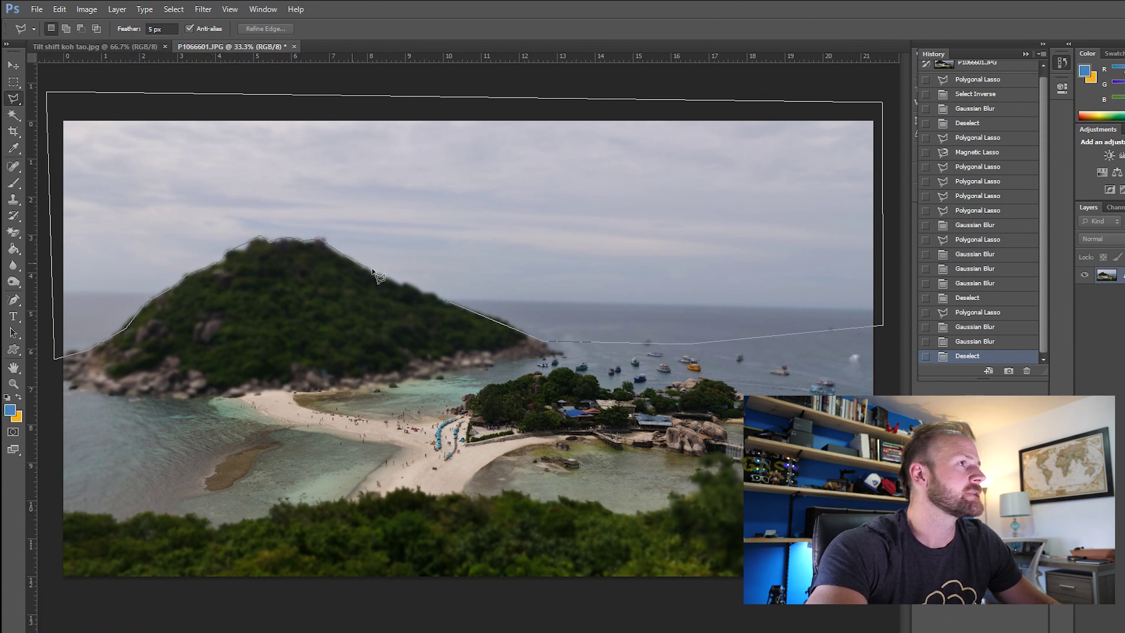
{"action": "left_click", "coordinate": [449, 303]}
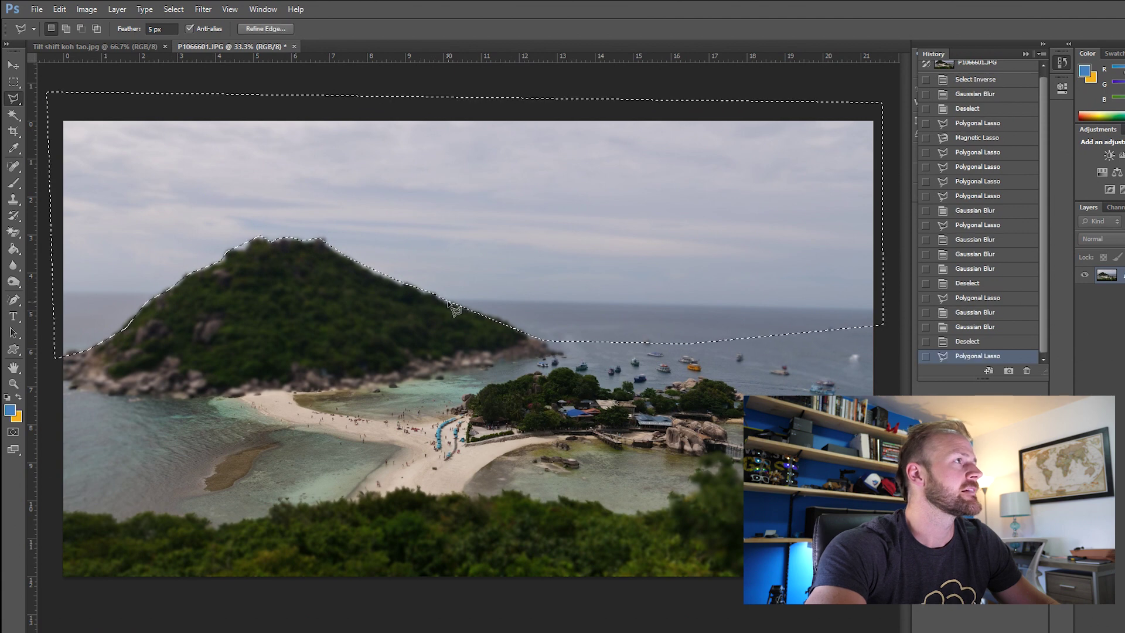
Step: Apply a Gaussian Blur to the selected sky and distant sea, and deselect the area
{"action": "left_click", "coordinate": [203, 9]}
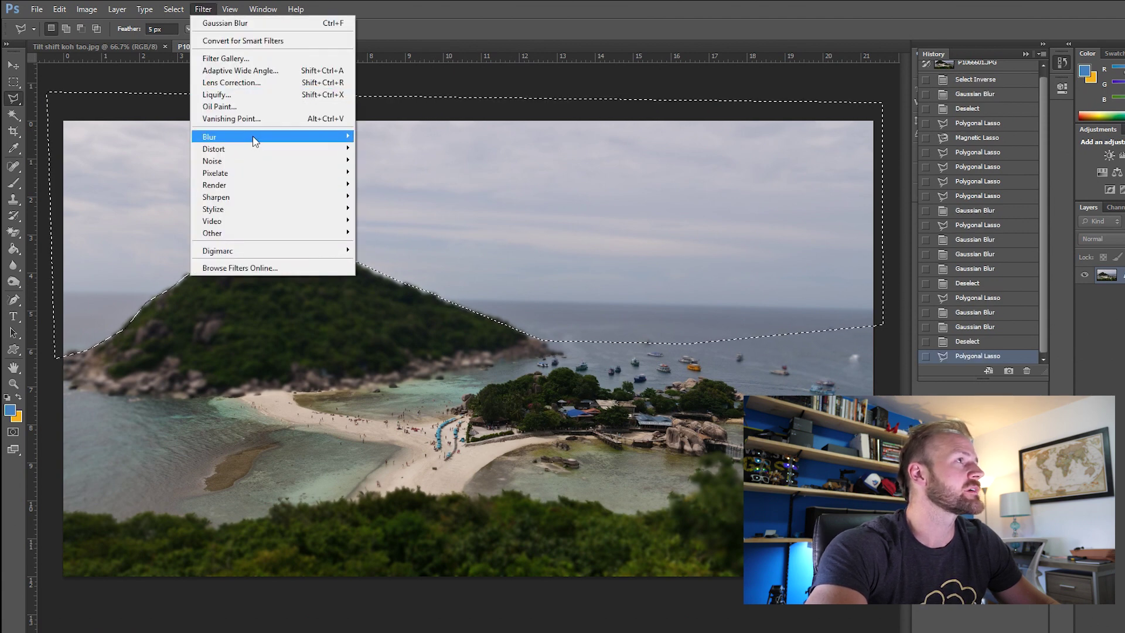
{"action": "mouse_move", "coordinate": [255, 138]}
{"action": "left_click", "coordinate": [404, 226]}
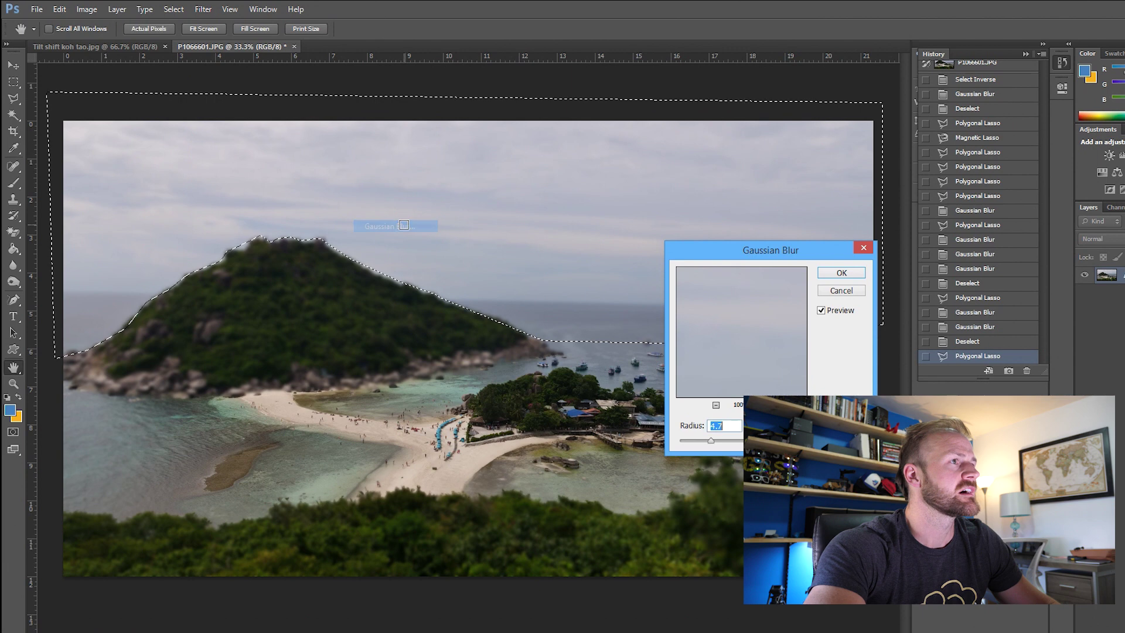
{"action": "left_click_drag", "start_coordinate": [710, 443], "coordinate": [737, 442]}
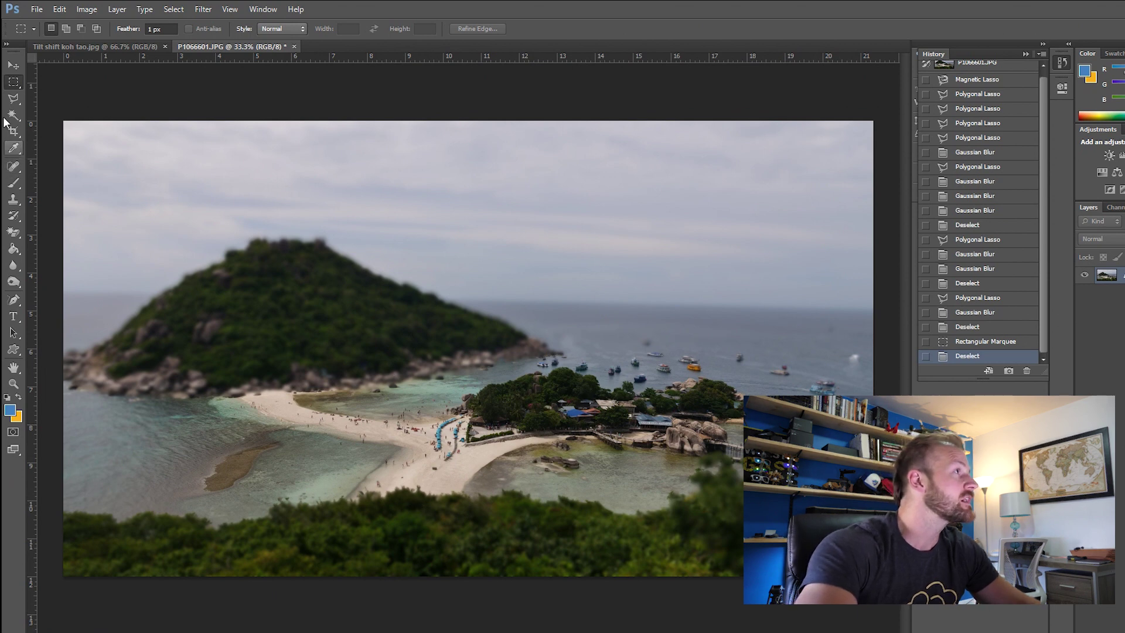
Step: Draw a wide elliptical selection with a 40 px feather around the beach and small island, position it, and invert the selection
{"action": "mouse_move", "coordinate": [14, 103]}
{"action": "left_mouse_down"}
{"action": "mouse_move", "coordinate": [41, 105]}
{"action": "mouse_move", "coordinate": [14, 82]}
{"action": "mouse_move", "coordinate": [41, 92]}
{"action": "left_mouse_up"}
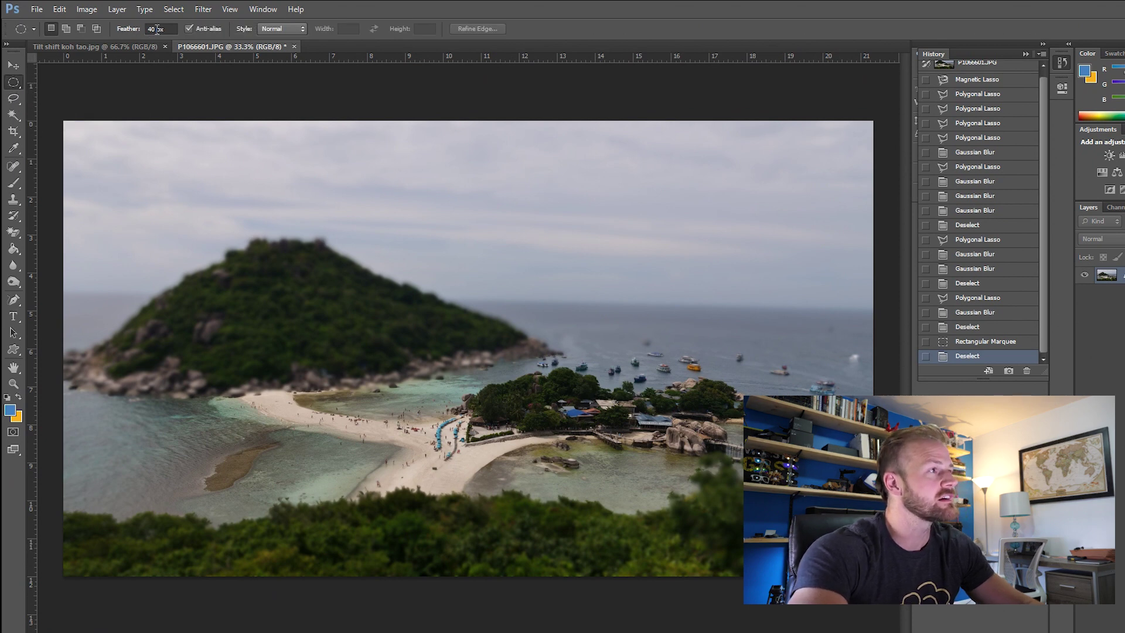
{"action": "left_click_drag", "start_coordinate": [230, 357], "coordinate": [603, 515]}
{"action": "left_click_drag", "start_coordinate": [463, 472], "coordinate": [498, 484]}
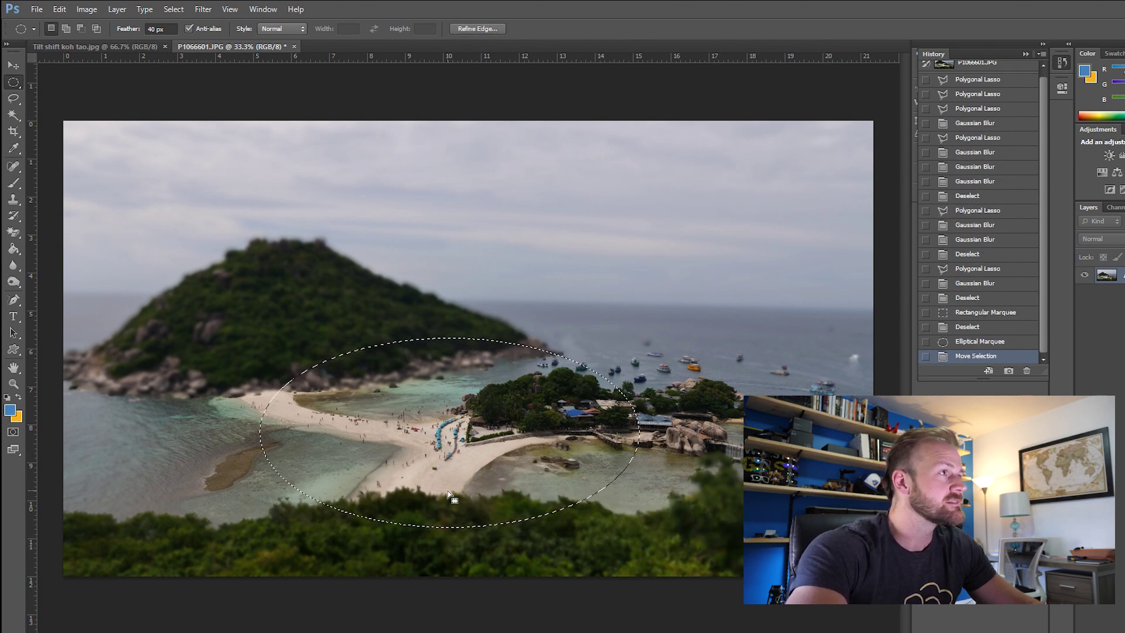
{"action": "left_click_drag", "start_coordinate": [269, 366], "coordinate": [823, 553]}
{"action": "left_click_drag", "start_coordinate": [658, 508], "coordinate": [652, 479]}
{"action": "left_click_drag", "start_coordinate": [653, 478], "coordinate": [651, 478]}
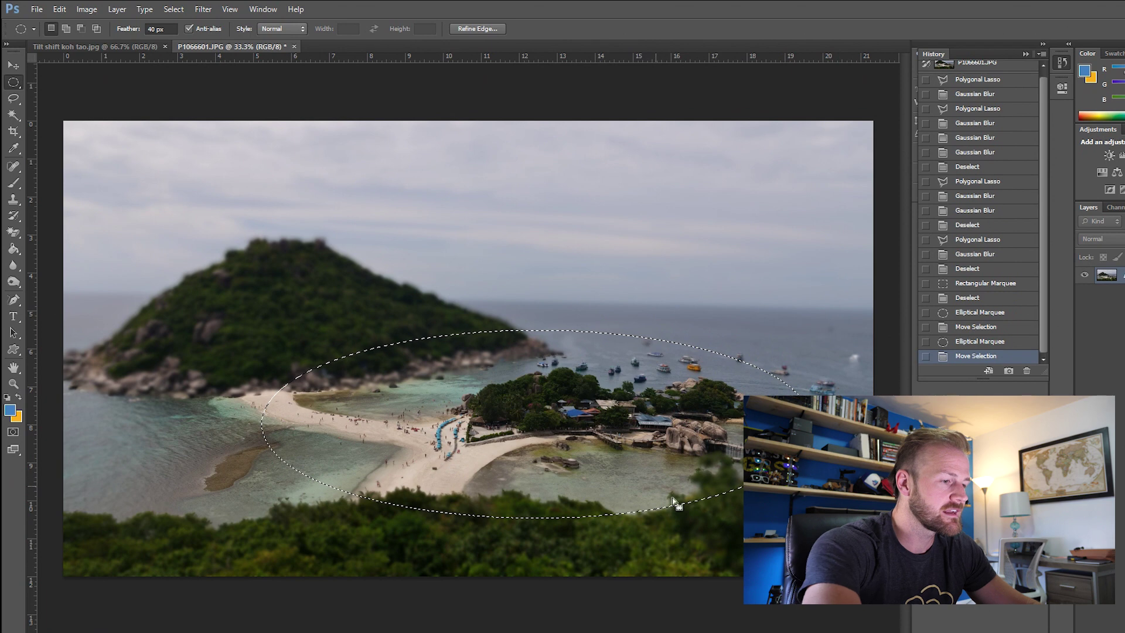
{"action": "key", "text": "ctrl+shift+i"}
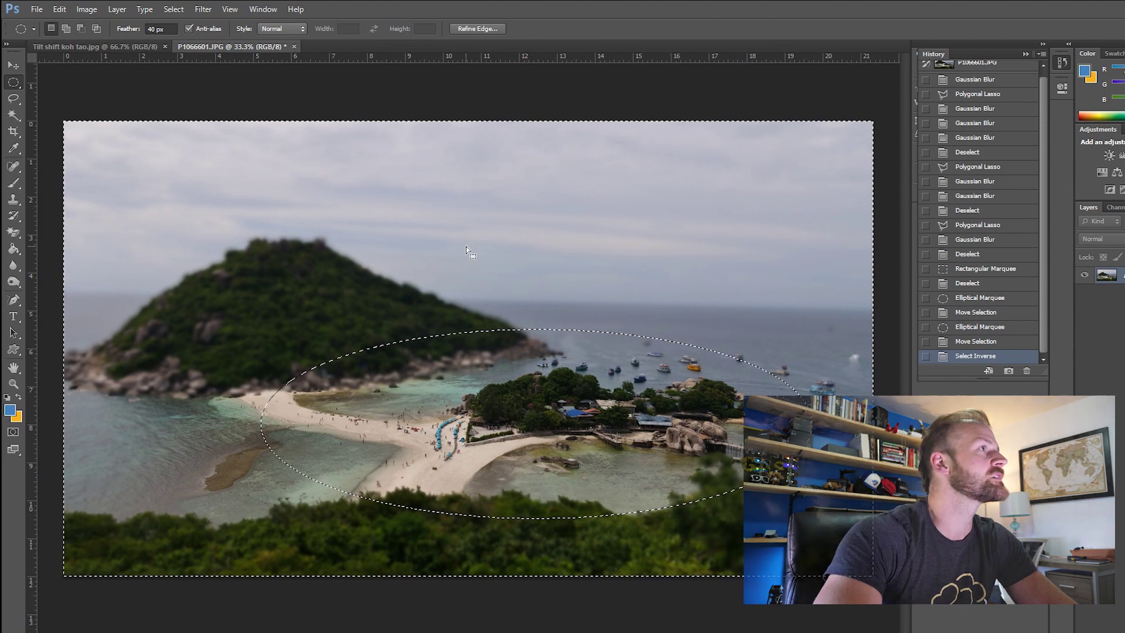
Step: Apply a Gaussian Blur with a 5.7 px radius to the area outside the ellipse, and deselect it
{"action": "left_click", "coordinate": [203, 9]}
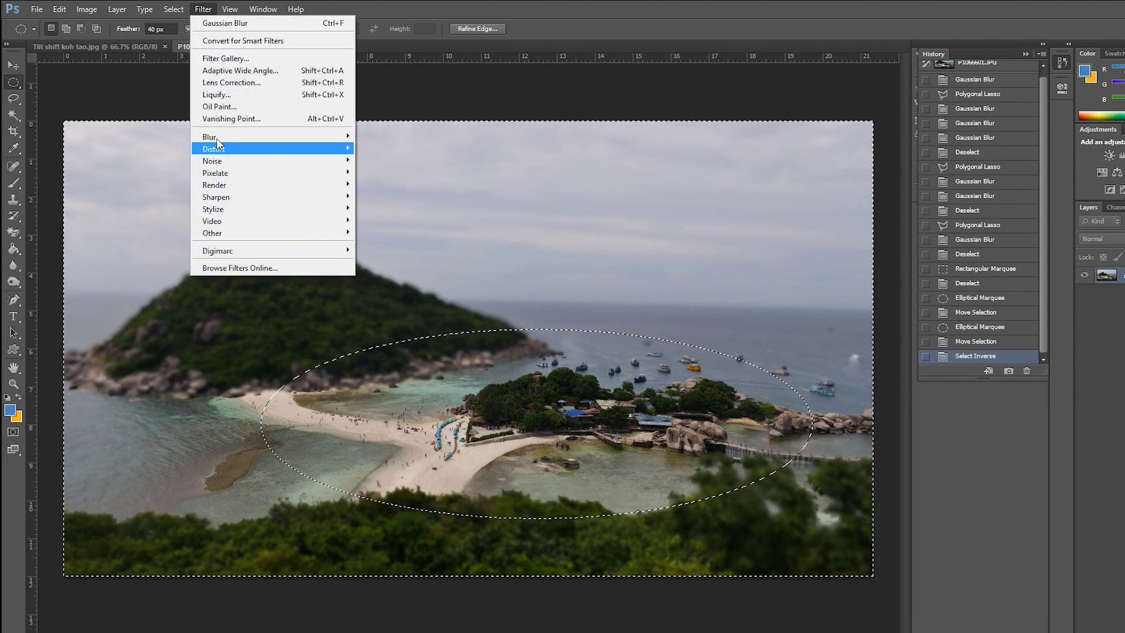
{"action": "mouse_move", "coordinate": [234, 137]}
{"action": "left_click", "coordinate": [382, 229]}
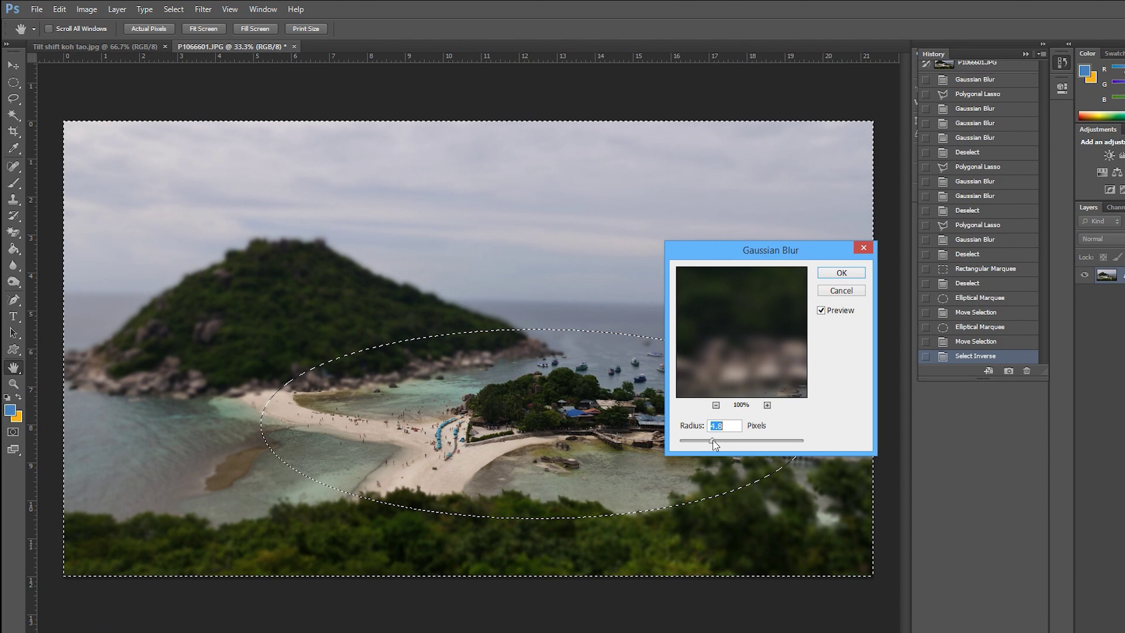
{"action": "left_click_drag", "start_coordinate": [717, 441], "coordinate": [716, 441]}
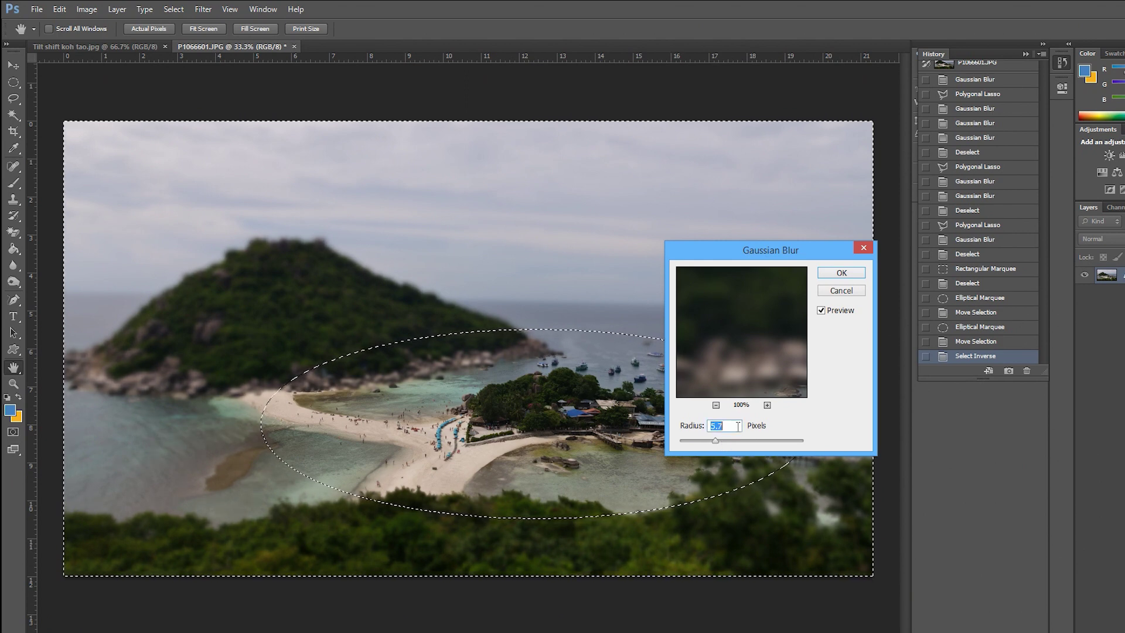
{"action": "left_click", "coordinate": [841, 273]}
{"action": "key", "text": "m"}
{"action": "key", "text": "ctrl+d"}
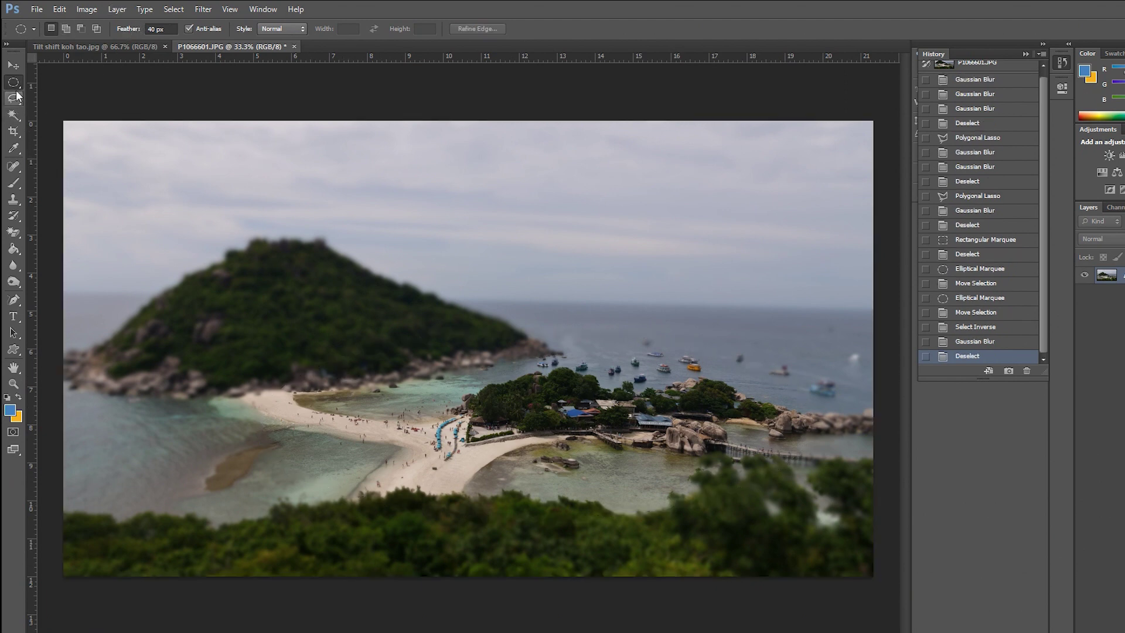
Step: Select everything outside a slightly wider beach ellipse with an 80 px feather, reapply the last Gaussian Blur twice, and deselect
{"action": "type", "text": "80"}
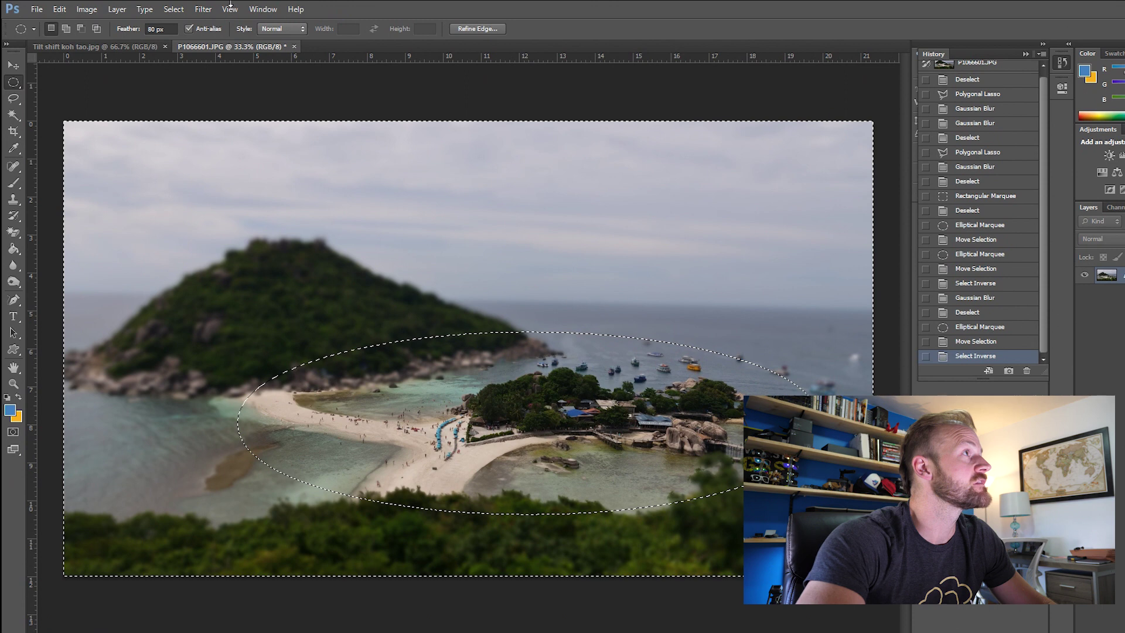
{"action": "left_click", "coordinate": [203, 9]}
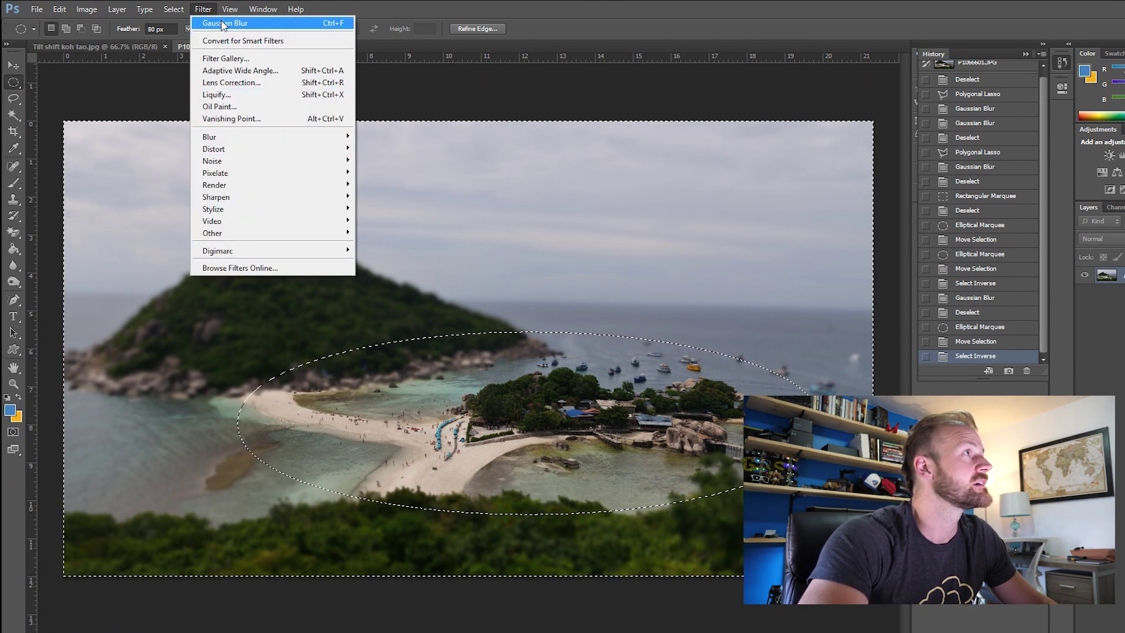
{"action": "left_click", "coordinate": [223, 25]}
{"action": "left_click", "coordinate": [207, 10]}
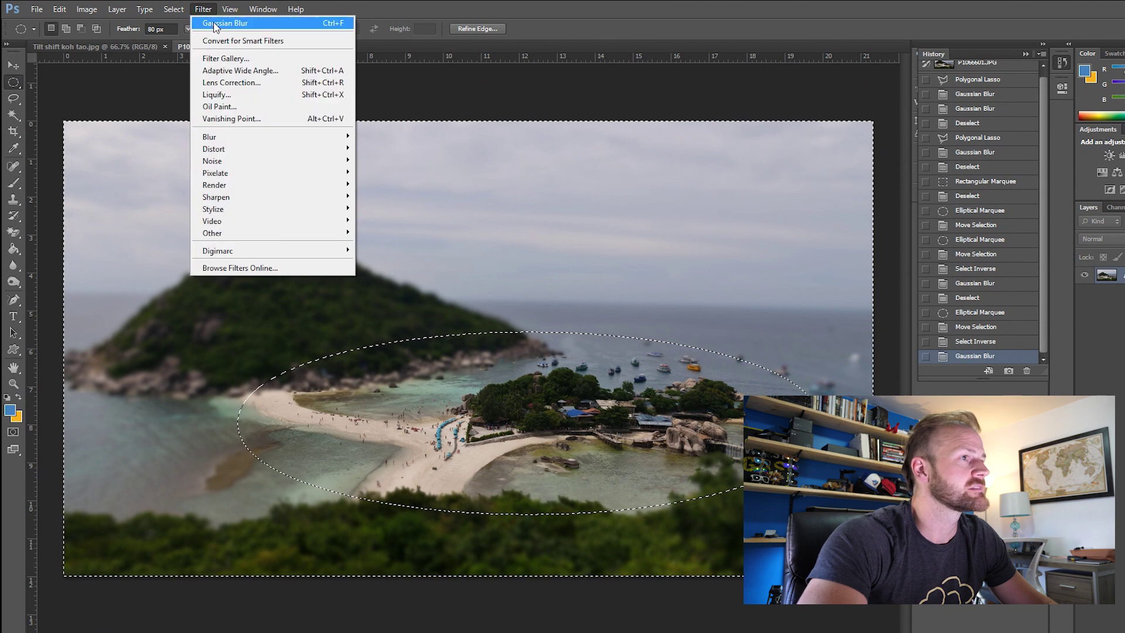
{"action": "left_click", "coordinate": [225, 23]}
{"action": "key", "text": "ctrl+d"}
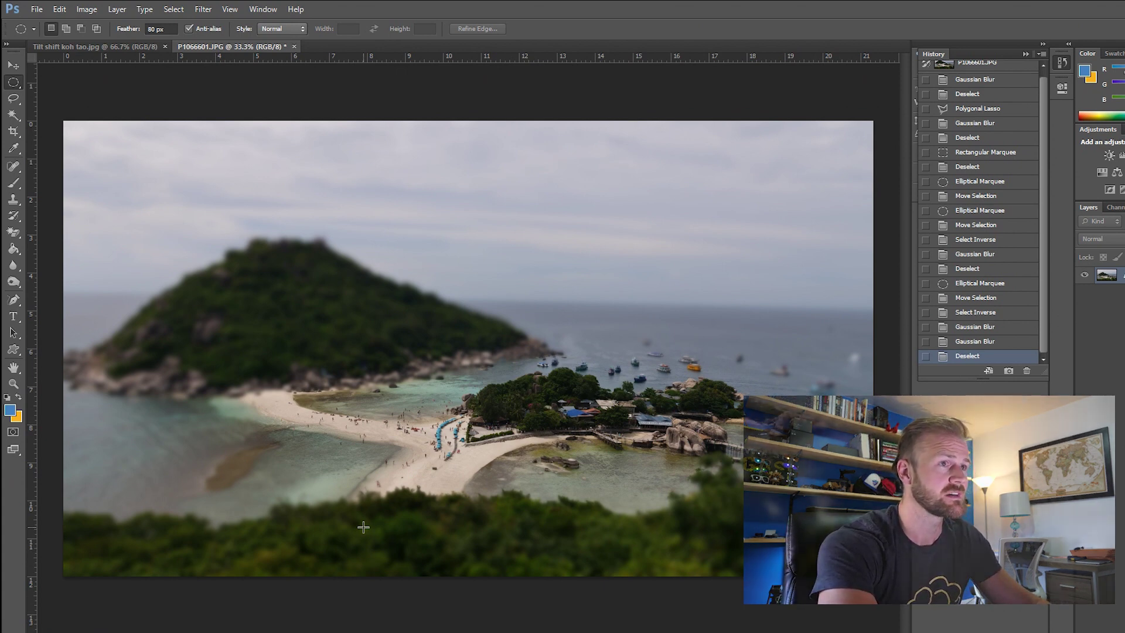
Step: Raise the photo's saturation to +70 with a Hue/Saturation adjustment
{"action": "key", "text": "ctrl+u"}
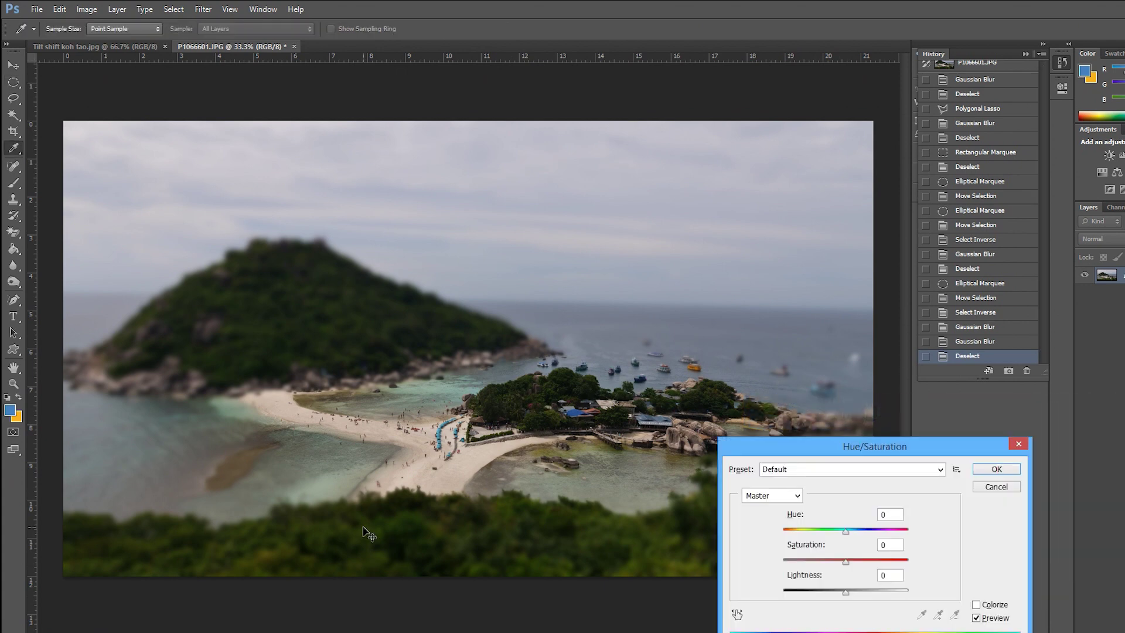
{"action": "left_click_drag", "start_coordinate": [932, 445], "coordinate": [1017, 387]}
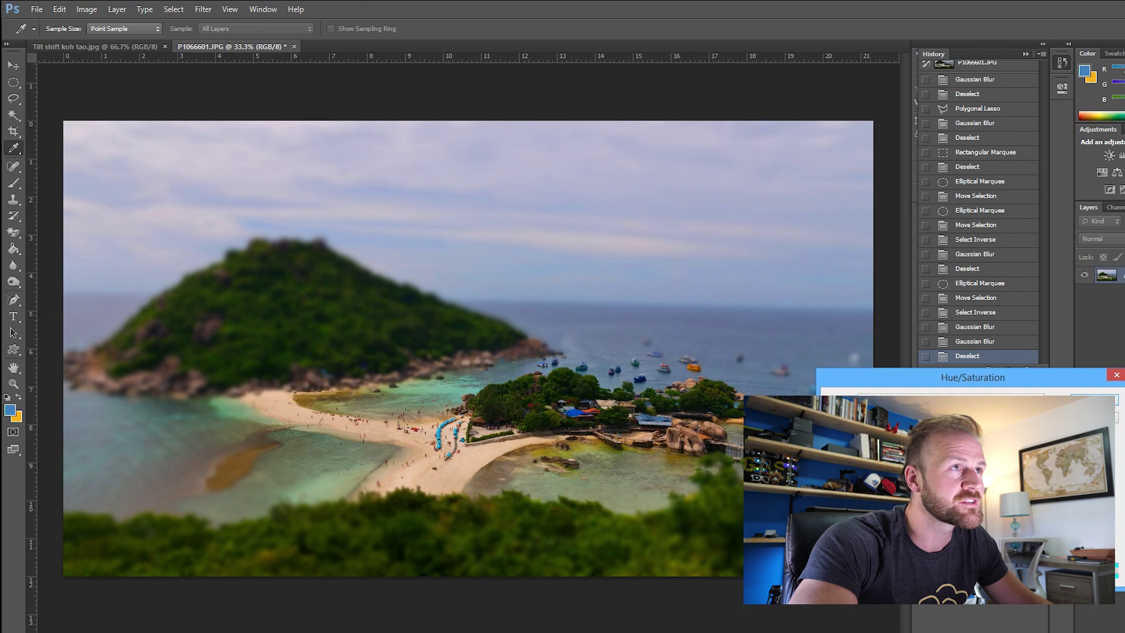
{"action": "left_click_drag", "start_coordinate": [923, 484], "coordinate": [999, 491]}
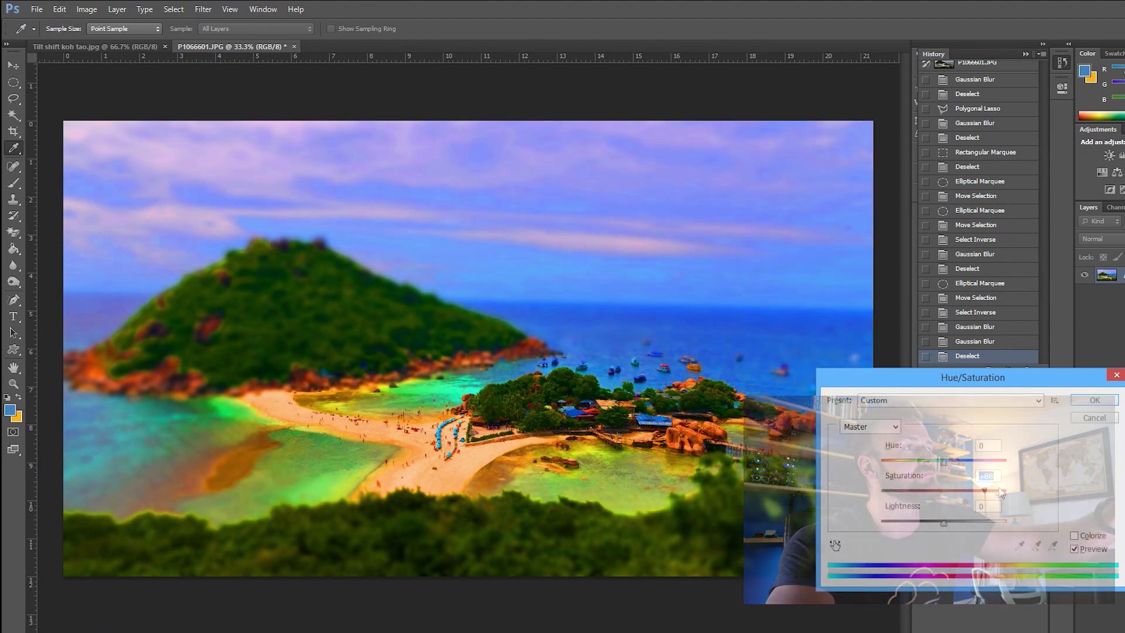
{"action": "left_click_drag", "start_coordinate": [998, 490], "coordinate": [949, 498]}
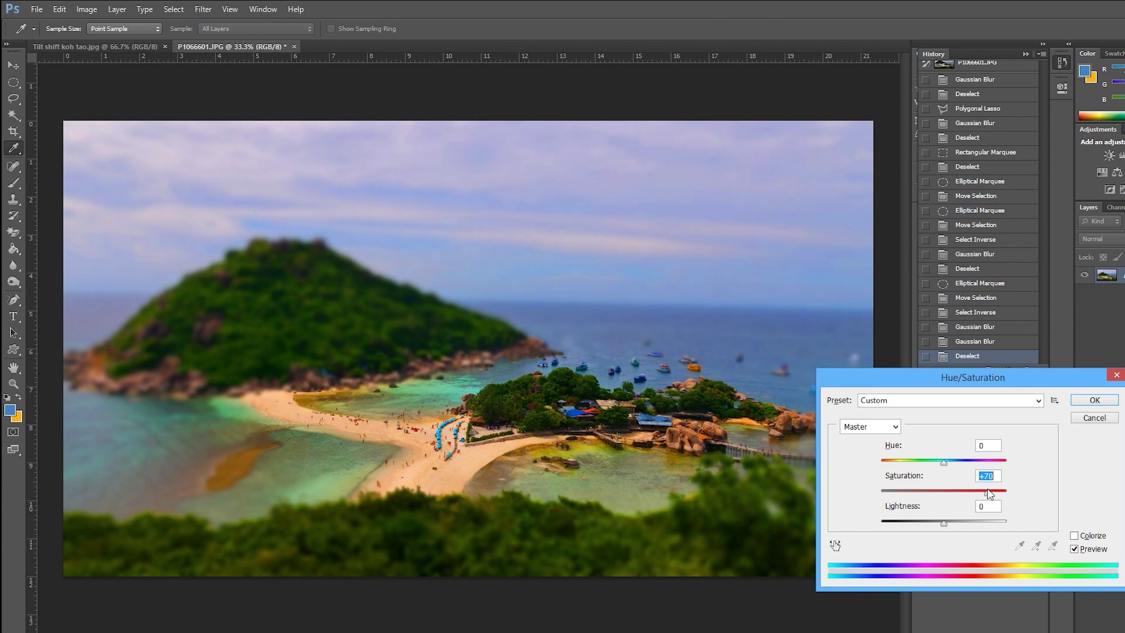
{"action": "left_click", "coordinate": [1094, 399]}
{"action": "key", "text": "m"}
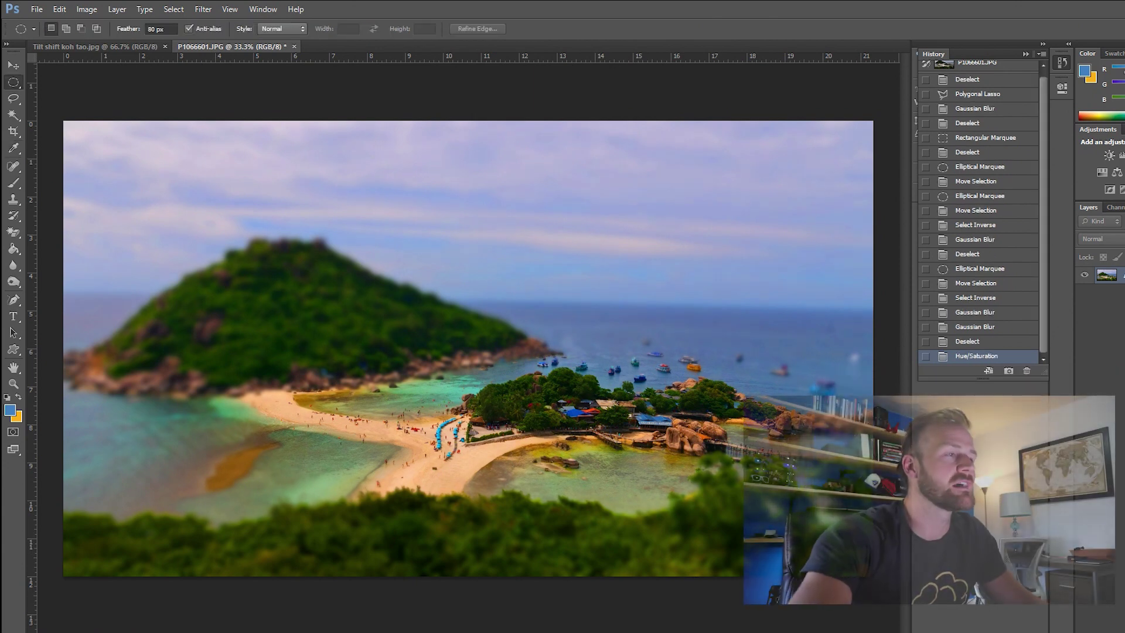
Step: Adjust the photo's RGB Levels, setting the input white point to 213 and the black point to 16
{"action": "key", "text": "ctrl+l"}
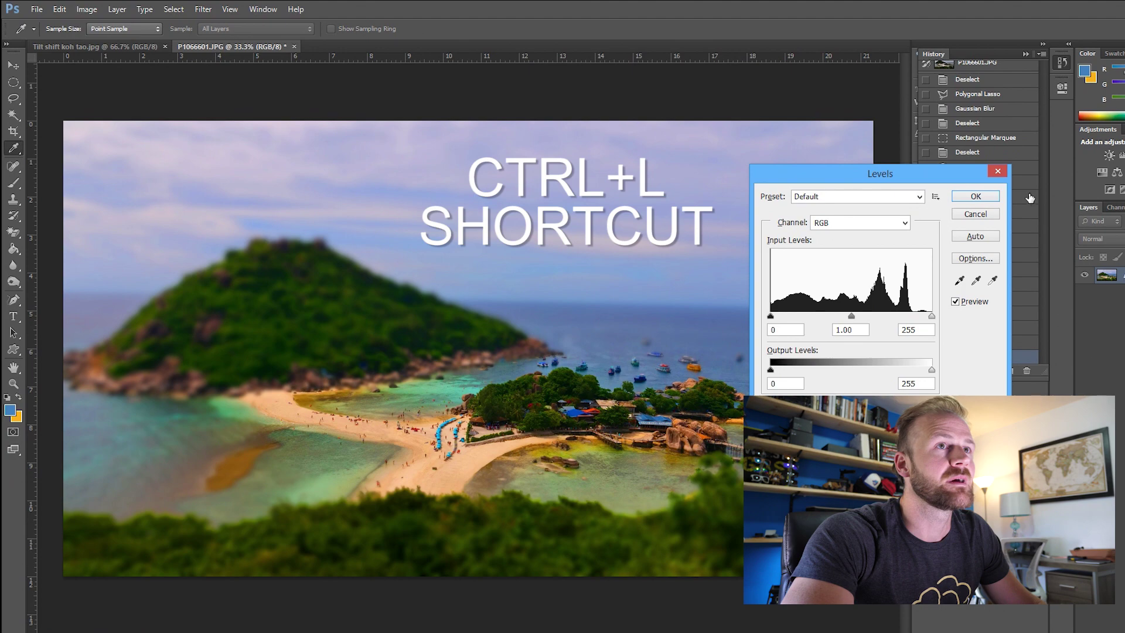
{"action": "left_click_drag", "start_coordinate": [937, 173], "coordinate": [1045, 94]}
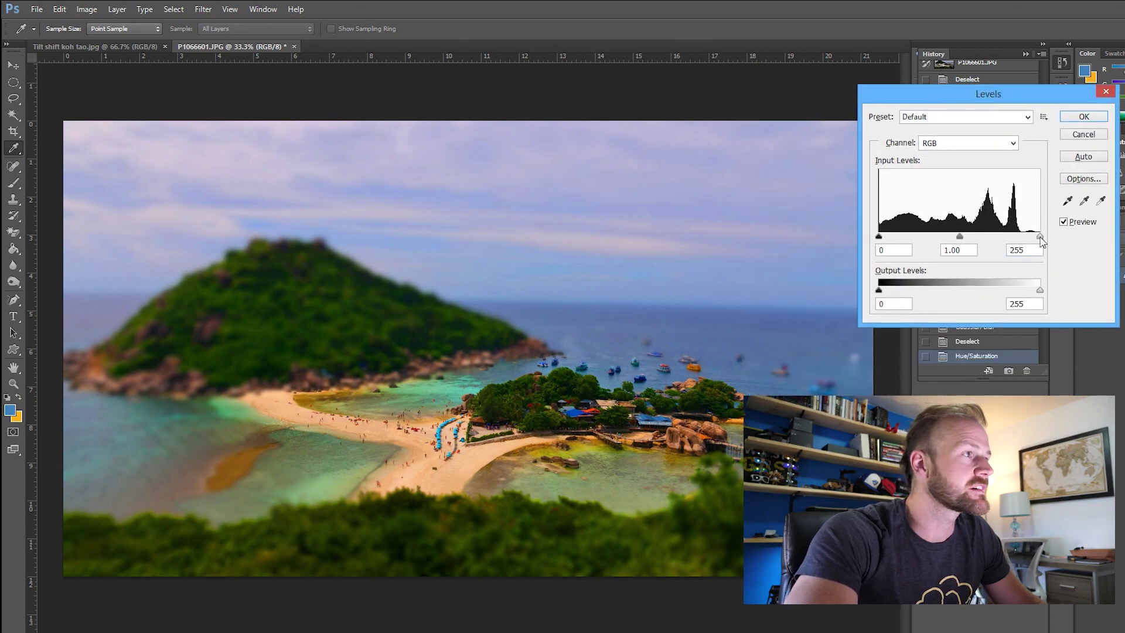
{"action": "left_click_drag", "start_coordinate": [1040, 237], "coordinate": [1014, 234]}
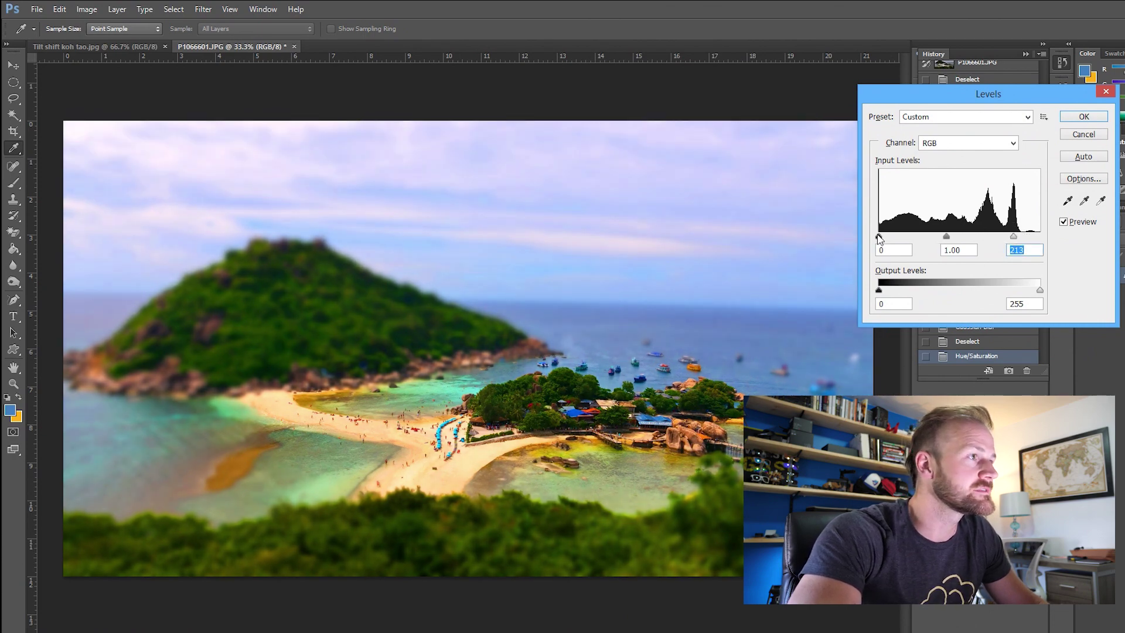
{"action": "left_click_drag", "start_coordinate": [878, 237], "coordinate": [889, 236]}
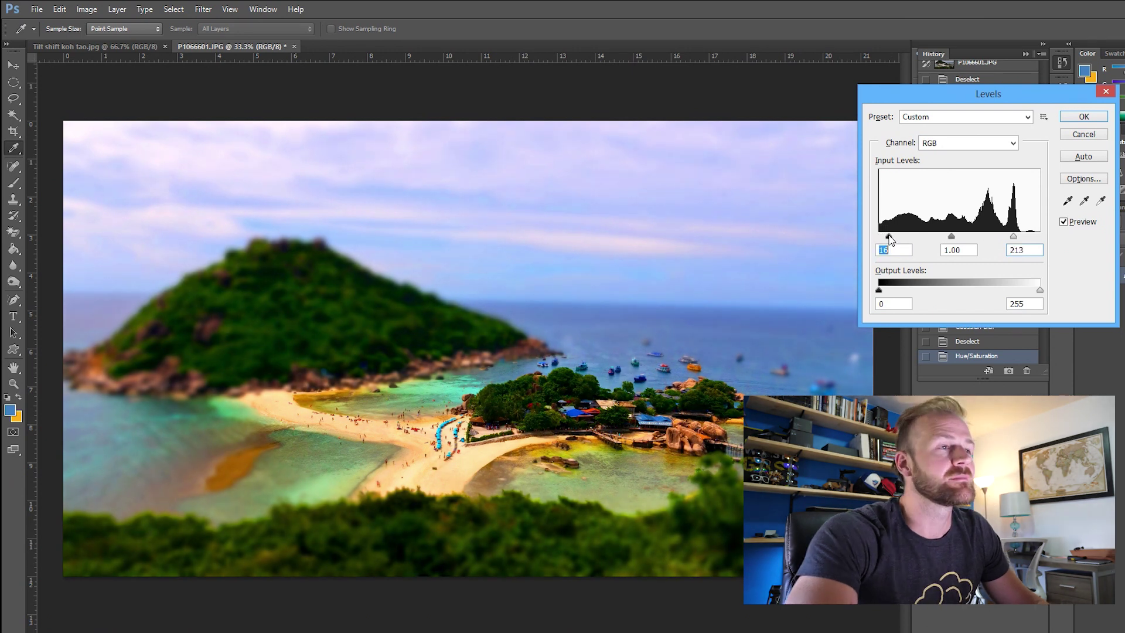
{"action": "left_click", "coordinate": [1070, 120]}
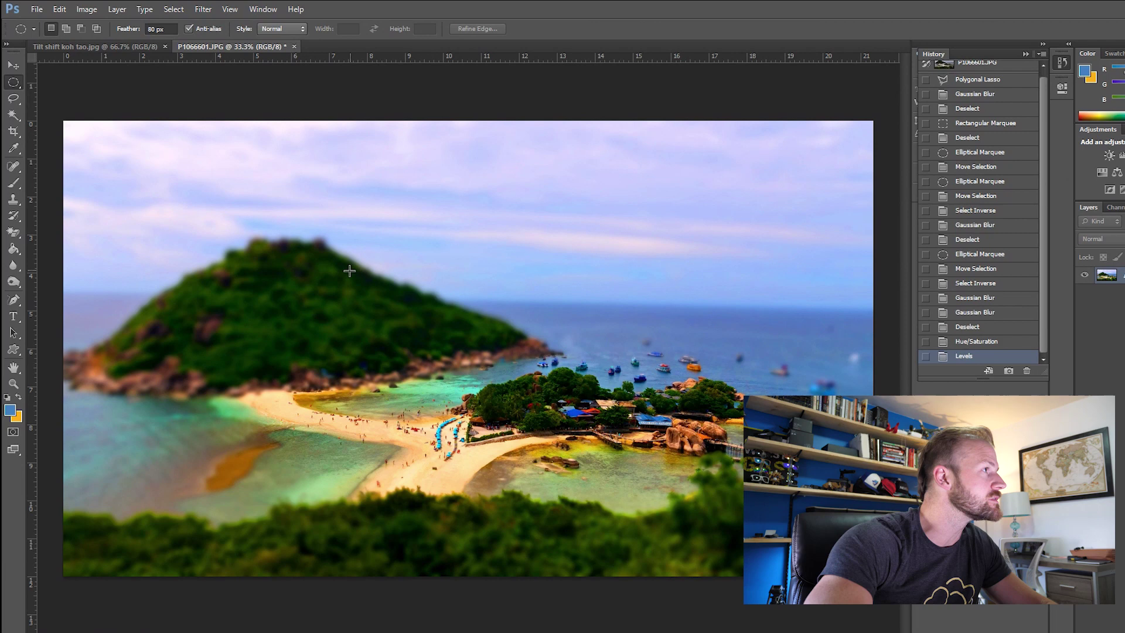
Step: Set up the Burn tool with a 400 px brush and 51% exposure
{"action": "left_click", "coordinate": [14, 284]}
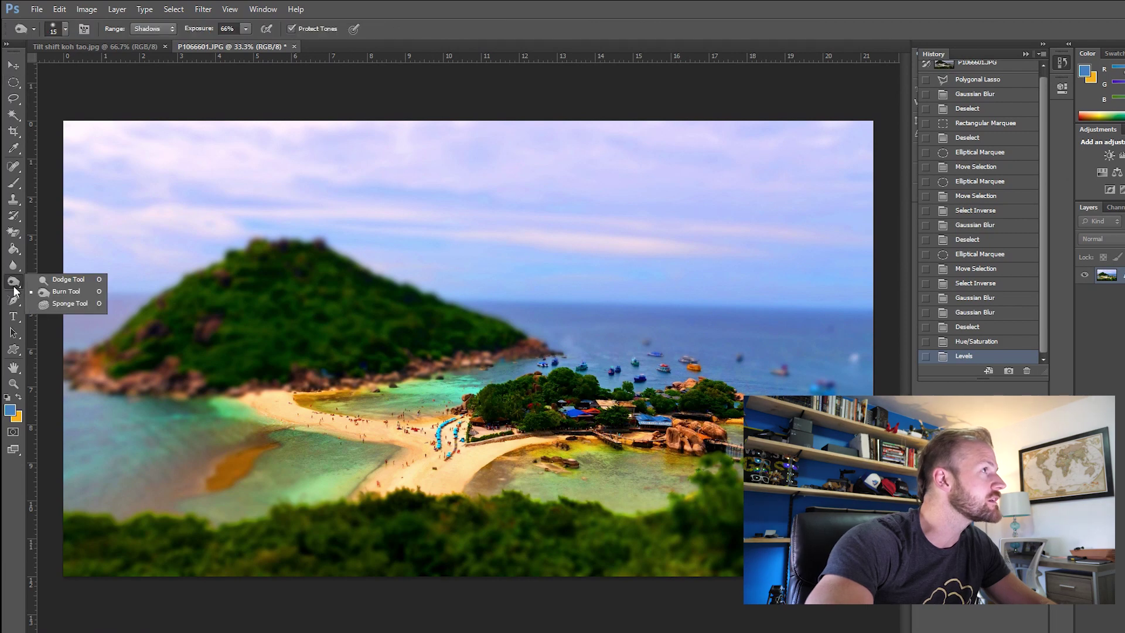
{"action": "left_click", "coordinate": [45, 292]}
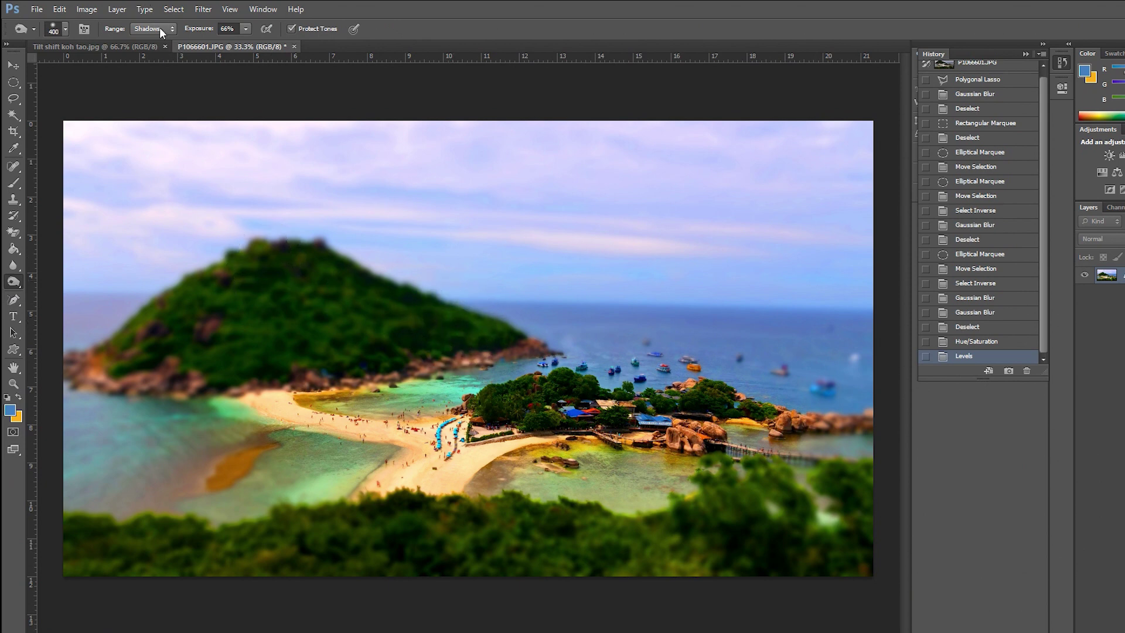
{"action": "left_click", "coordinate": [246, 28]}
{"action": "left_click", "coordinate": [863, 555]}
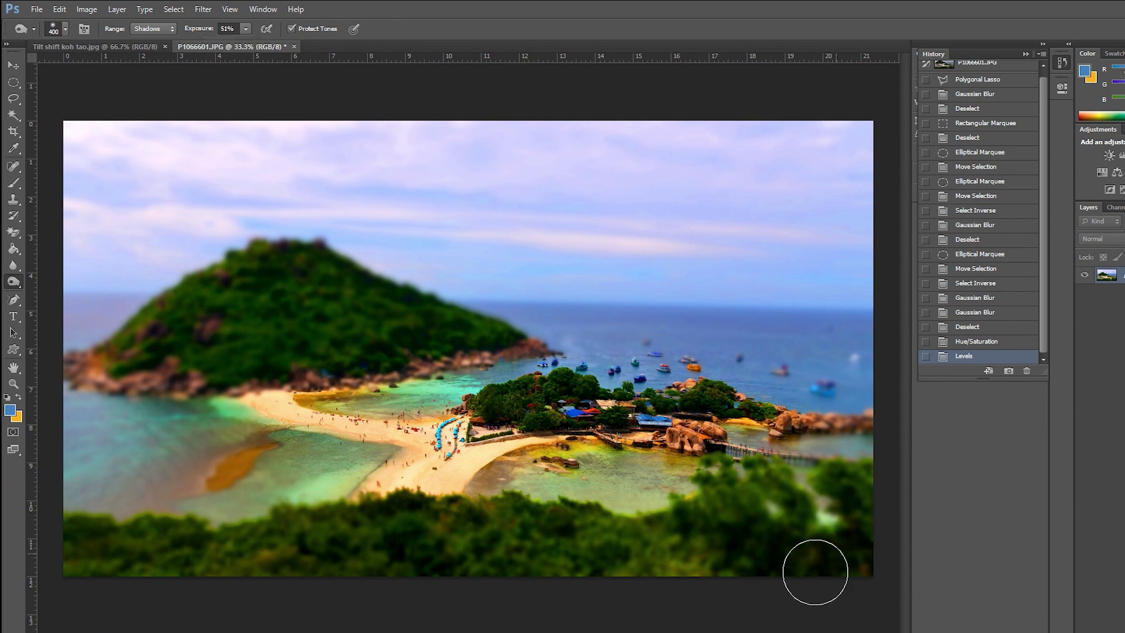
Step: Try burning the shadows of the trees in the photo's lower-right corner, and undo the stroke
{"action": "mouse_move", "coordinate": [820, 526]}
{"action": "left_mouse_down"}
{"action": "mouse_move", "coordinate": [800, 498]}
{"action": "mouse_move", "coordinate": [801, 522]}
{"action": "mouse_move", "coordinate": [796, 493]}
{"action": "mouse_move", "coordinate": [679, 587]}
{"action": "mouse_move", "coordinate": [786, 558]}
{"action": "mouse_move", "coordinate": [738, 541]}
{"action": "left_mouse_up"}
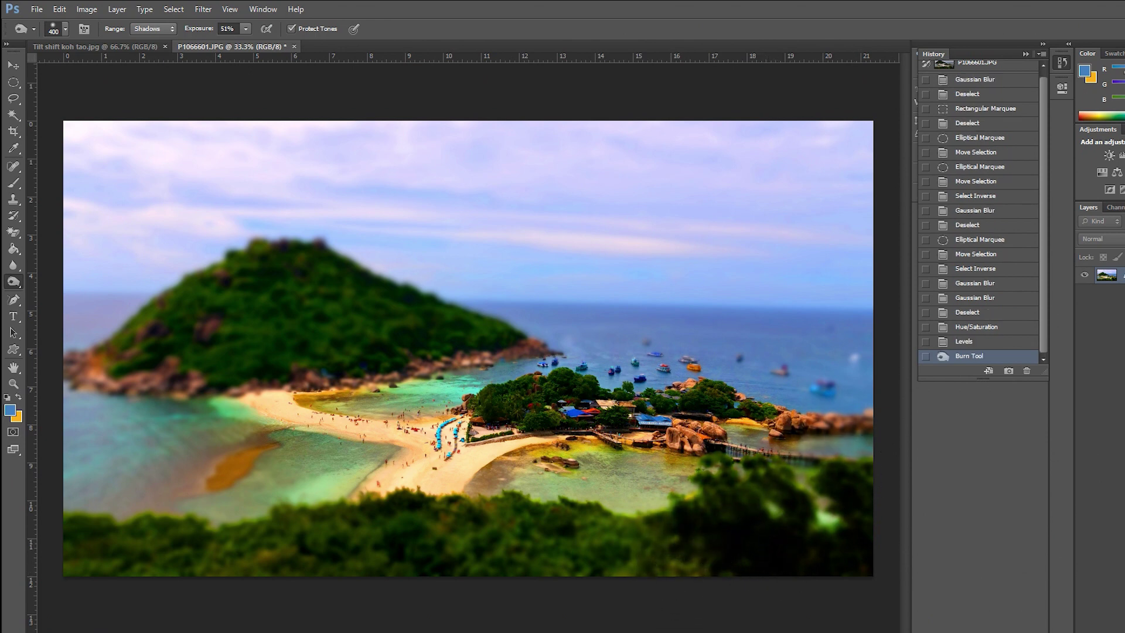
{"action": "key", "text": "ctrl+z"}
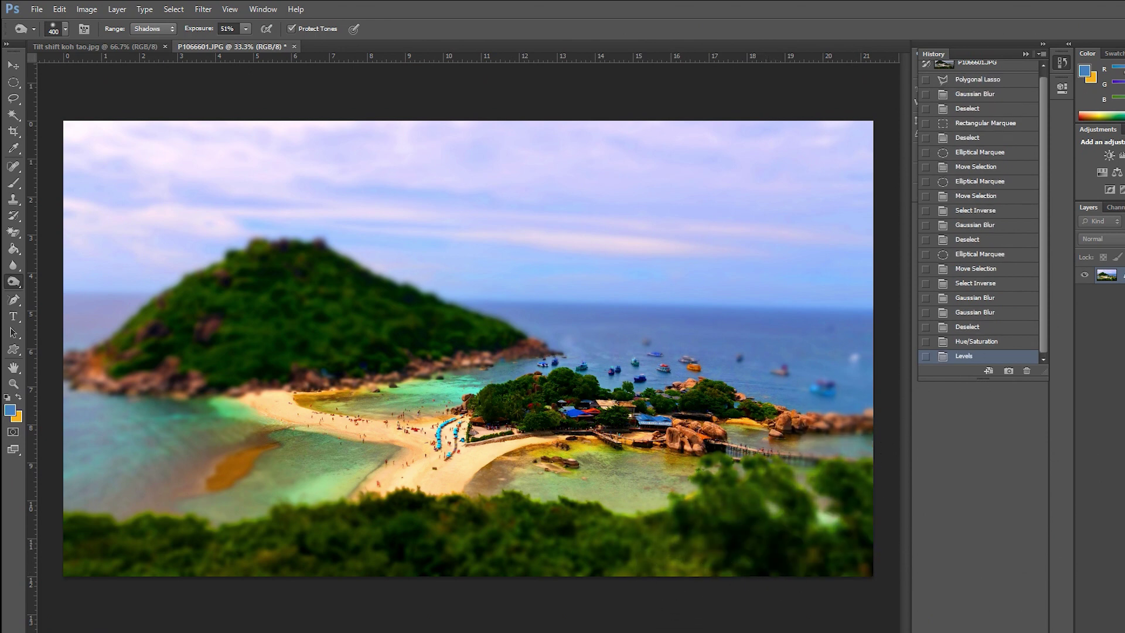
Step: Burn the midtones of the trees and shore in the photo's lower-right corner and of the foreground and sea along its left edge
{"action": "left_click", "coordinate": [161, 27]}
{"action": "left_click", "coordinate": [157, 49]}
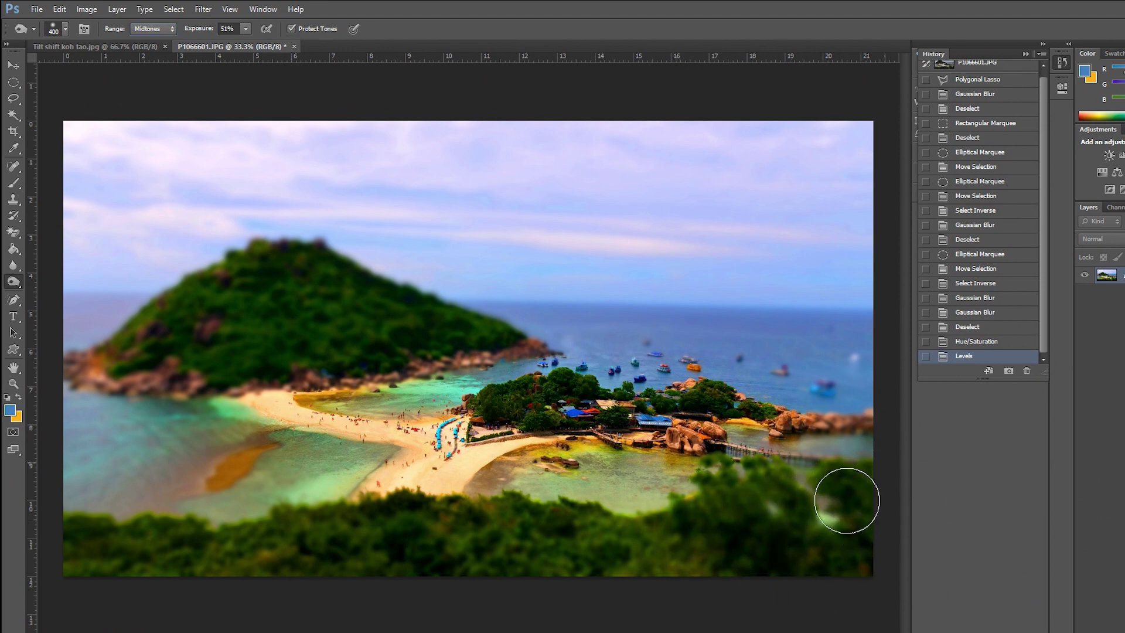
{"action": "mouse_move", "coordinate": [796, 470]}
{"action": "left_mouse_down"}
{"action": "mouse_move", "coordinate": [753, 533]}
{"action": "mouse_move", "coordinate": [779, 510]}
{"action": "left_mouse_up"}
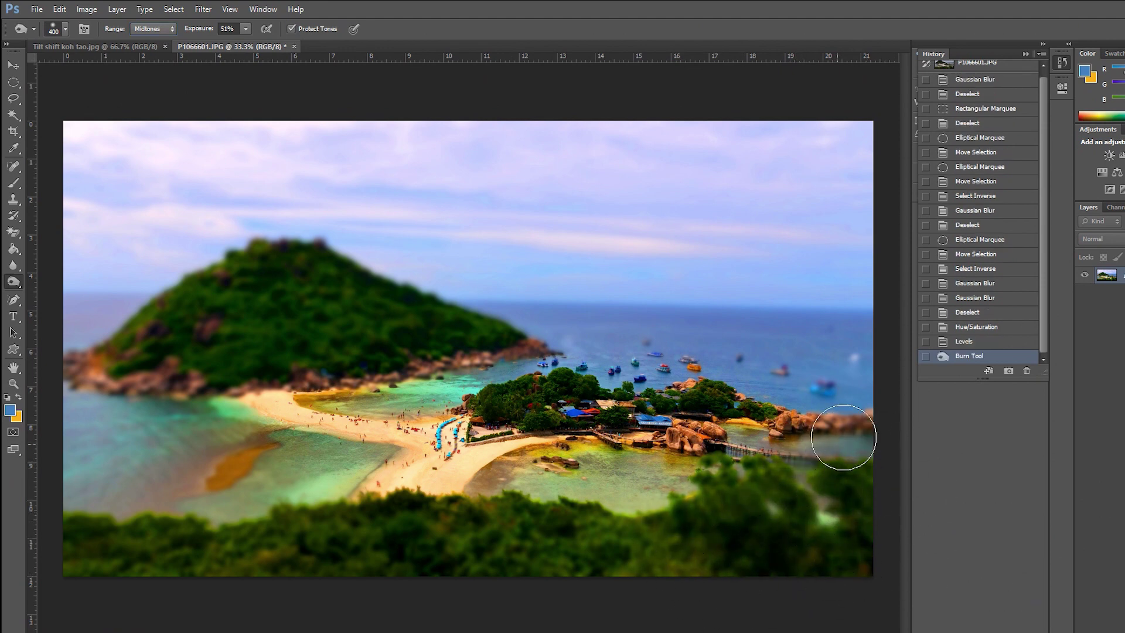
{"action": "left_click_drag", "start_coordinate": [802, 449], "coordinate": [848, 475]}
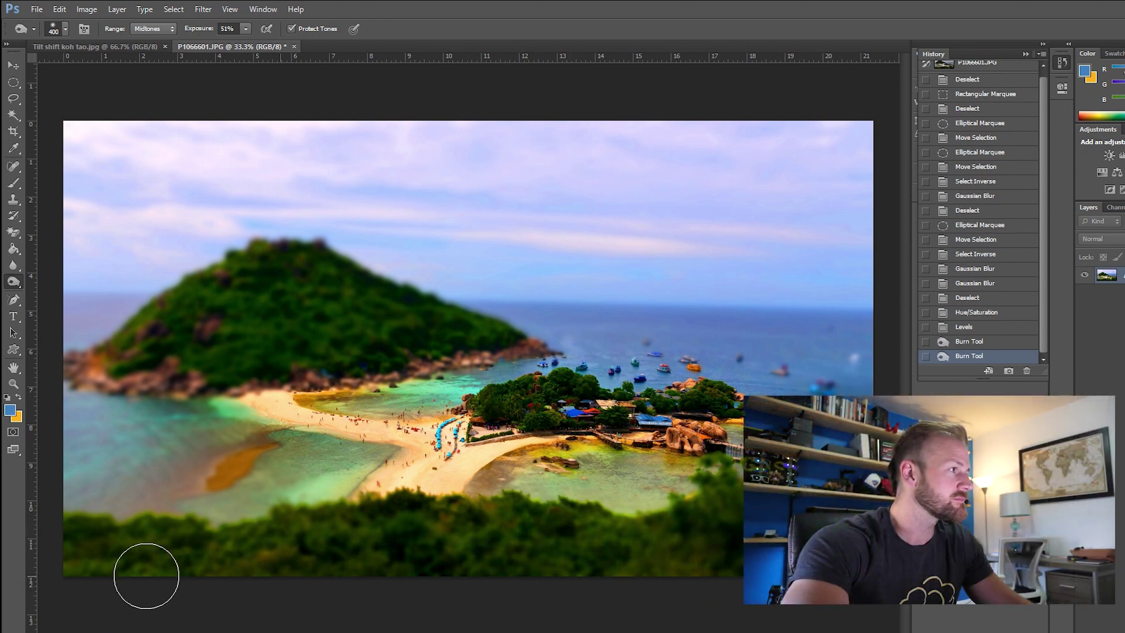
{"action": "mouse_move", "coordinate": [54, 518]}
{"action": "left_mouse_down"}
{"action": "mouse_move", "coordinate": [78, 509]}
{"action": "mouse_move", "coordinate": [81, 526]}
{"action": "mouse_move", "coordinate": [113, 371]}
{"action": "left_mouse_up"}
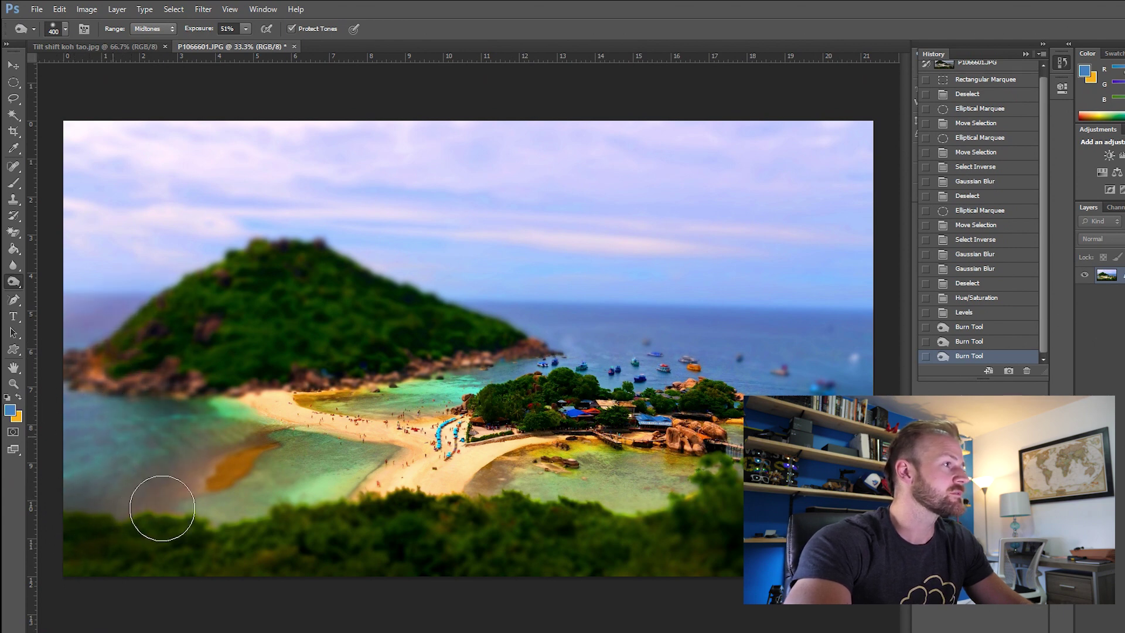
{"action": "left_click_drag", "start_coordinate": [75, 450], "coordinate": [151, 395]}
Step: Burn the sea near the photo's right edge, then try a 150 px stroke along the horizon and delete the latest Burn Tool history state
{"action": "mouse_move", "coordinate": [846, 314]}
{"action": "left_mouse_down"}
{"action": "mouse_move", "coordinate": [793, 348]}
{"action": "mouse_move", "coordinate": [861, 385]}
{"action": "left_mouse_up"}
{"action": "mouse_move", "coordinate": [619, 296]}
{"action": "left_mouse_down"}
{"action": "mouse_move", "coordinate": [480, 291]}
{"action": "mouse_move", "coordinate": [838, 297]}
{"action": "left_mouse_up"}
{"action": "right_click", "coordinate": [977, 344]}
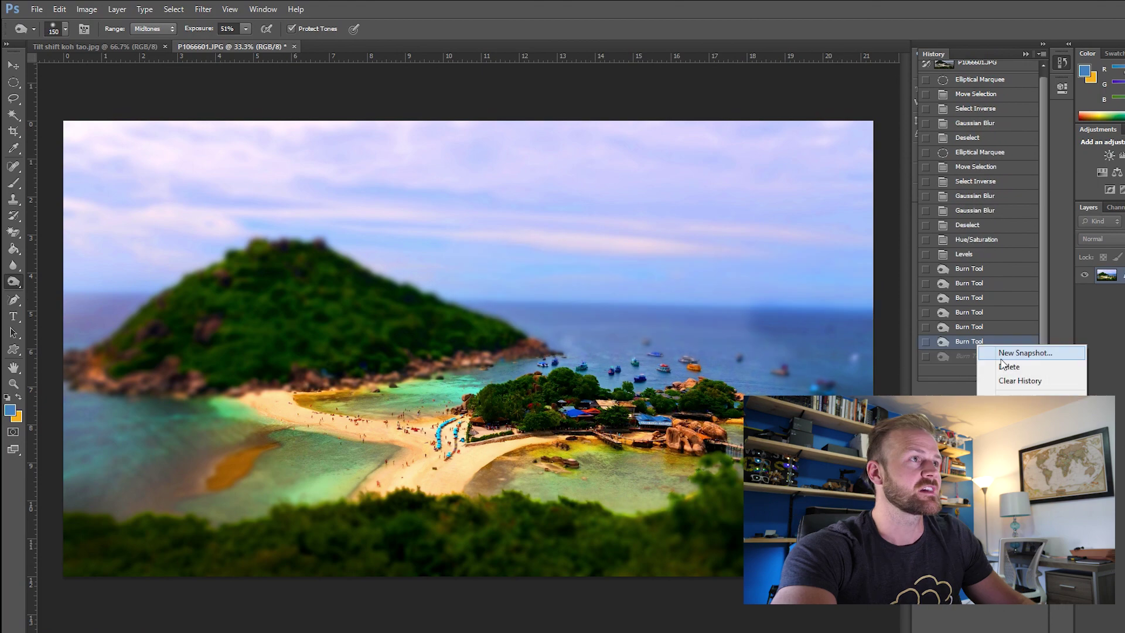
{"action": "left_click", "coordinate": [1003, 368]}
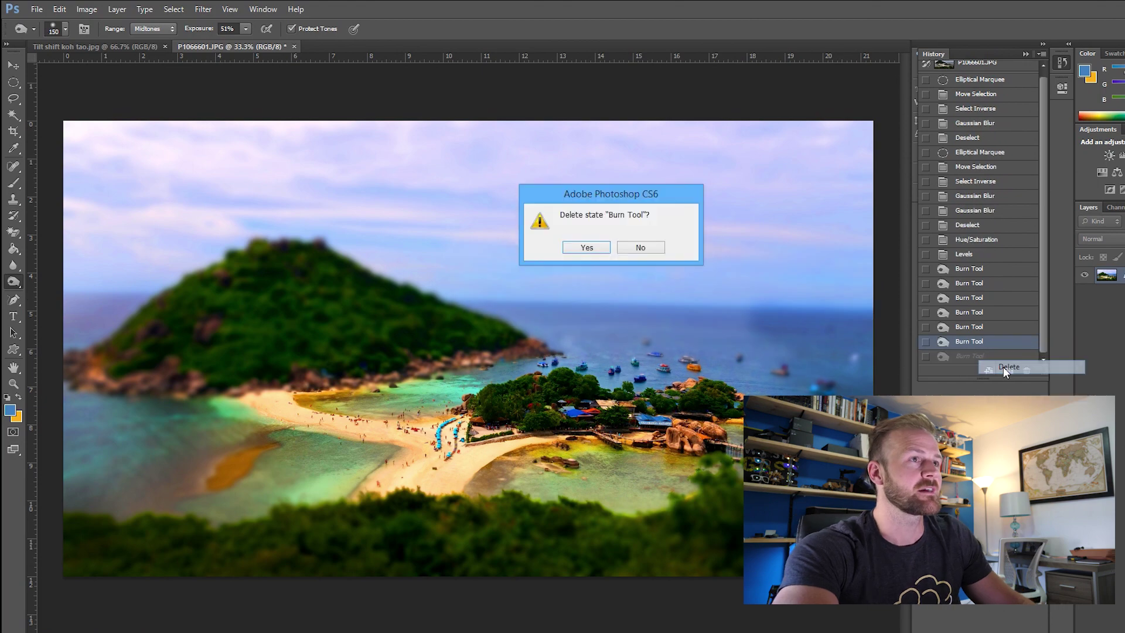
{"action": "left_click", "coordinate": [587, 247]}
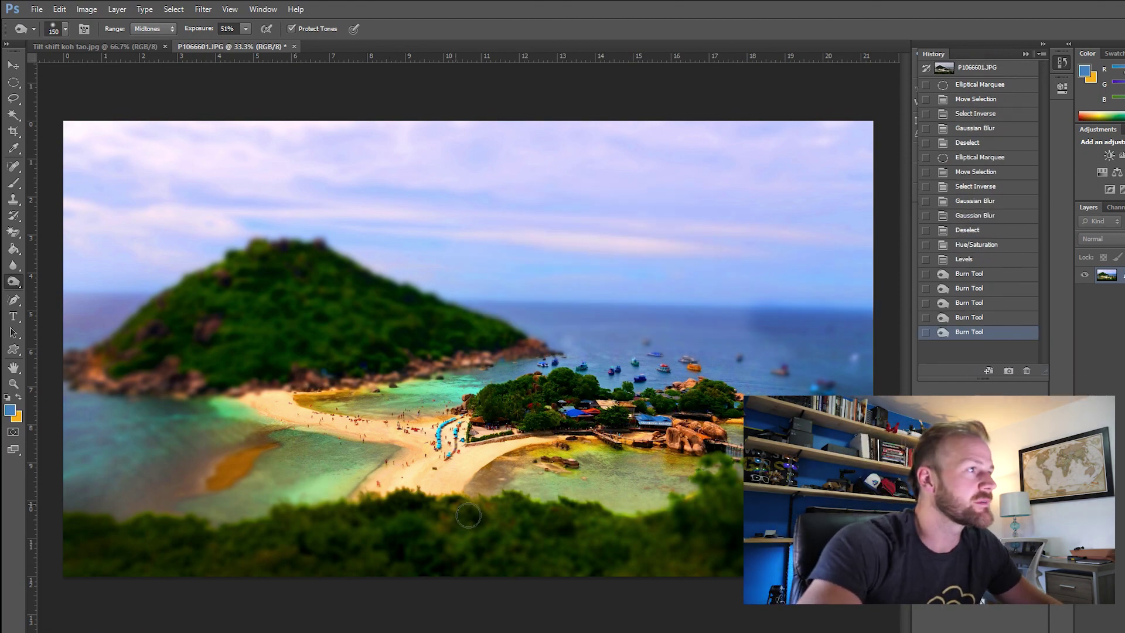
Step: Examine the blur transition along the island's rocky shore, the water and the boats up close, and review the whole photo
{"action": "key", "text": "ctrl+plus"}
{"action": "key", "text": "ctrl+plus"}
{"action": "key", "text": "ctrl+plus"}
{"action": "key", "text": "ctrl+plus"}
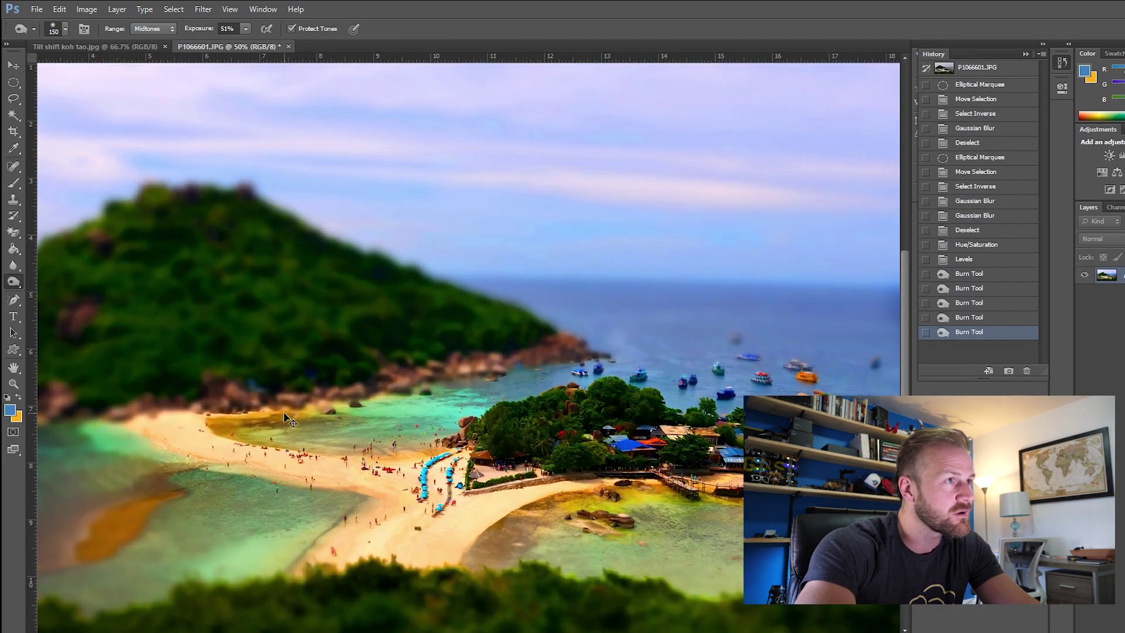
{"action": "key", "text": "ctrl+plus"}
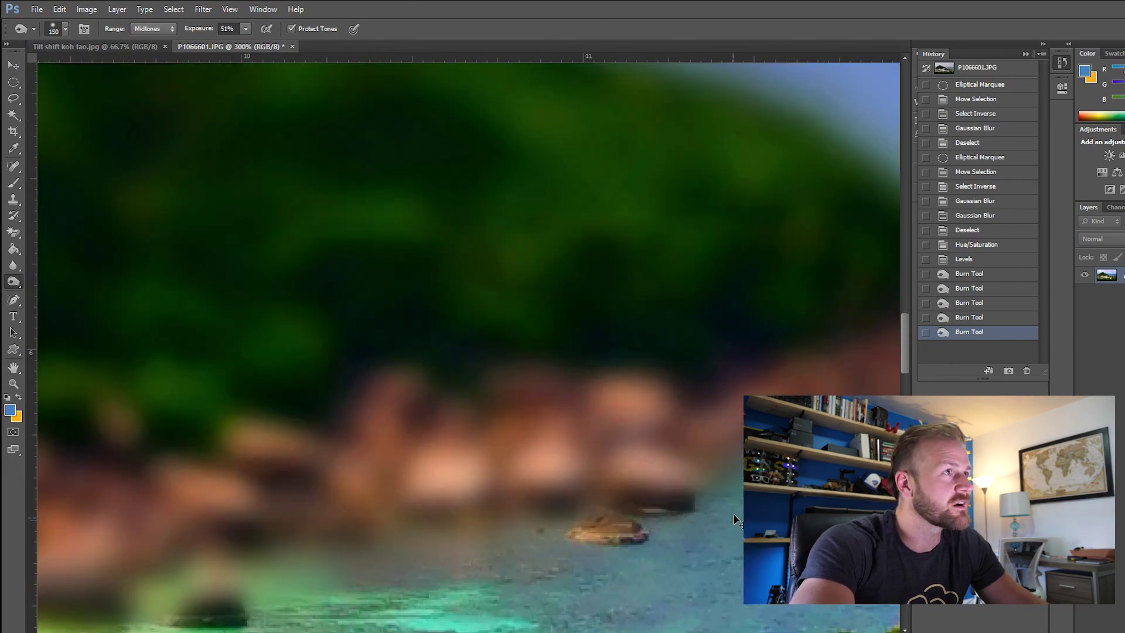
{"action": "left_click_drag", "start_coordinate": [752, 499], "coordinate": [486, 348]}
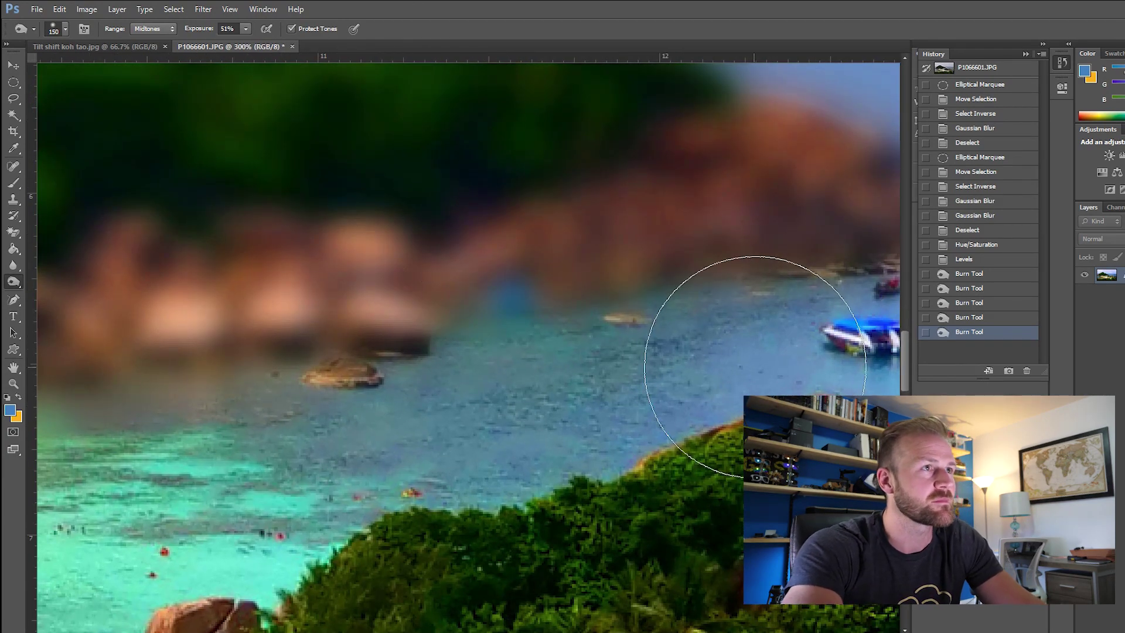
{"action": "key", "text": "ctrl+minus"}
{"action": "key", "text": "ctrl+minus"}
{"action": "key", "text": "ctrl+minus"}
{"action": "key", "text": "ctrl+minus"}
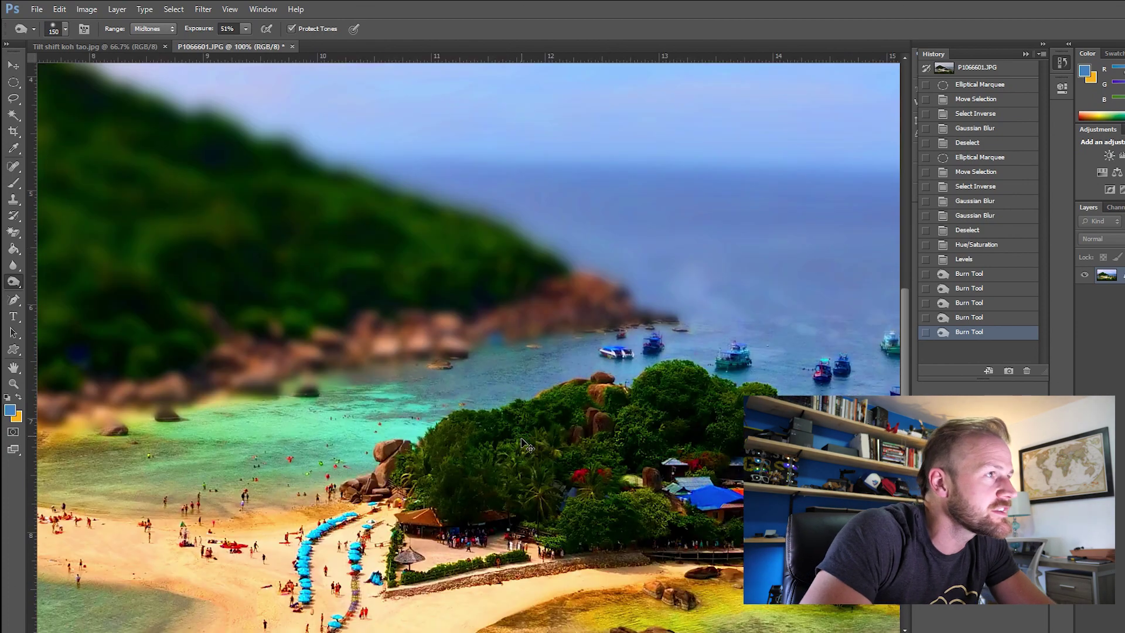
{"action": "key", "text": "ctrl+minus"}
{"action": "key", "text": "ctrl+minus"}
{"action": "key", "text": "ctrl+plus"}
{"action": "key", "text": "ctrl+plus"}
{"action": "key", "text": "ctrl+minus"}
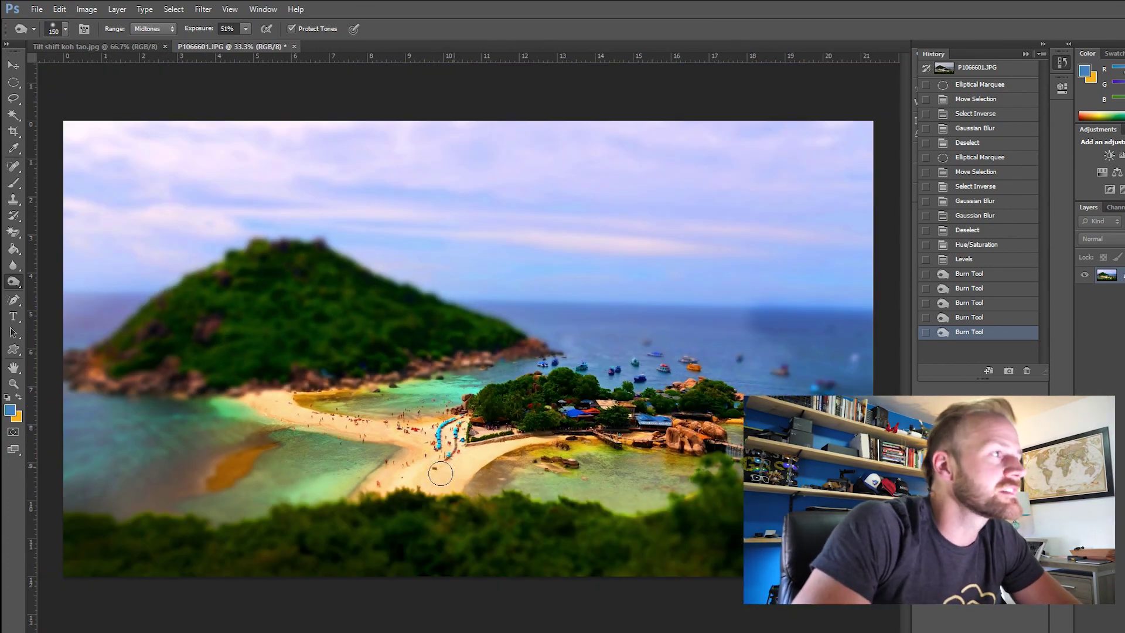